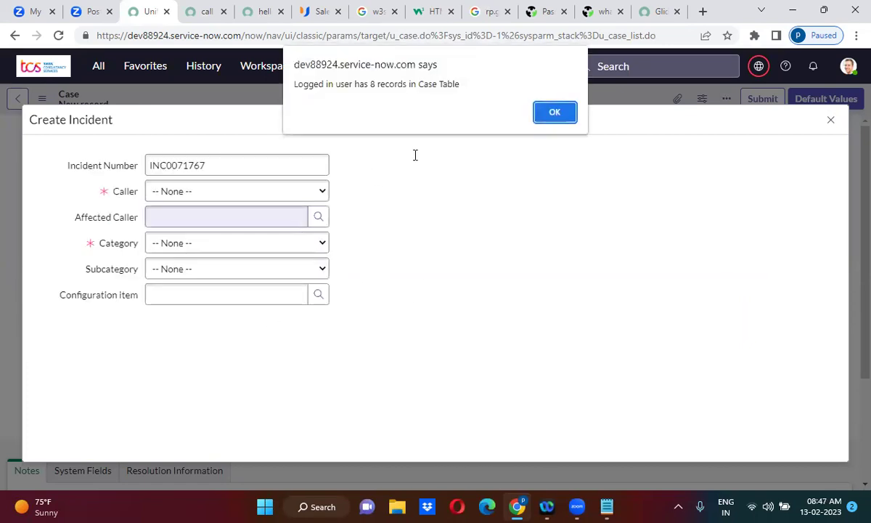
# Dismiss the record-count alert, look through the Create Incident modal form, and close it along with the welcome dialog
pyautogui.click(549, 110)
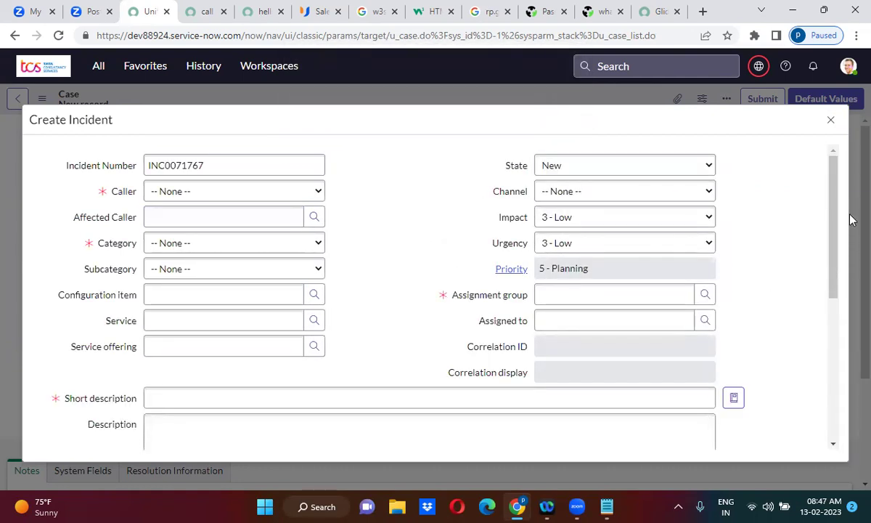
pyautogui.scroll(-5, 831, 273)
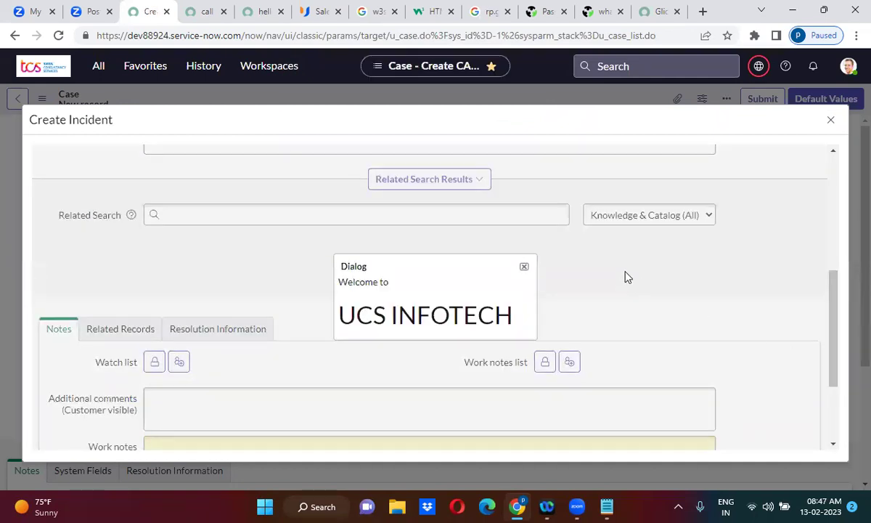
pyautogui.click(525, 267)
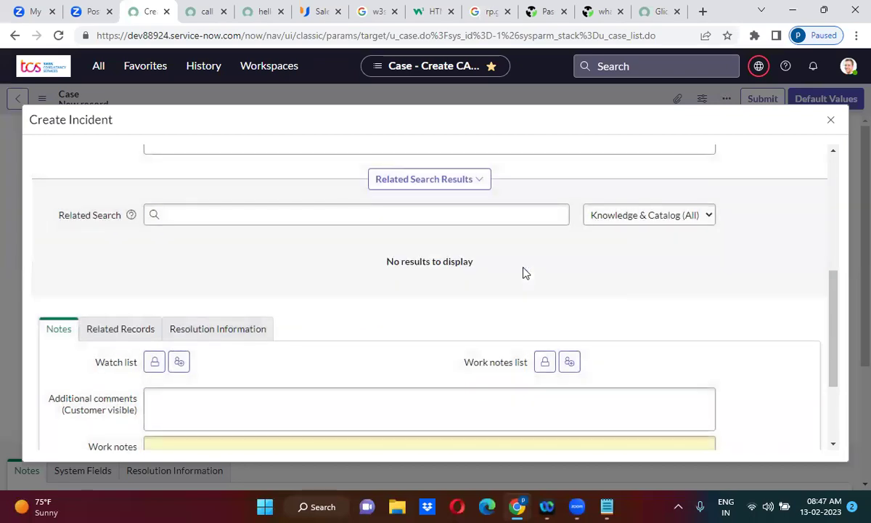
pyautogui.click(831, 120)
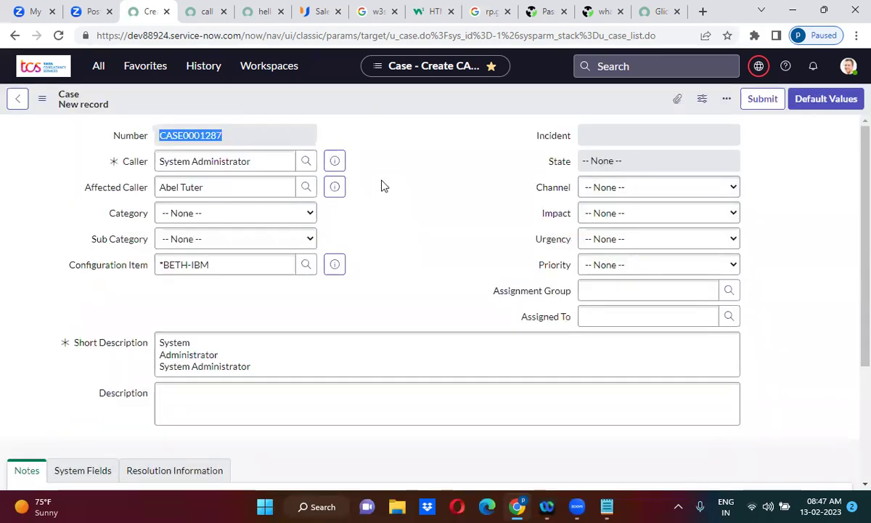
pyautogui.click(382, 187)
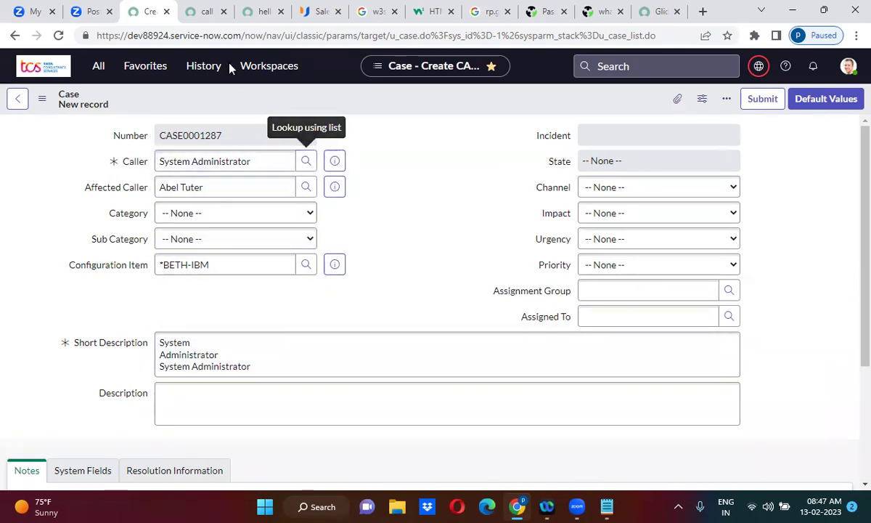
# In the call ui page client script, set the GlideModalForm title to 'Create Problem' and its table to 'problem', and save the script
pyautogui.click(197, 14)
pyautogui.scroll(-5, 369, 251)
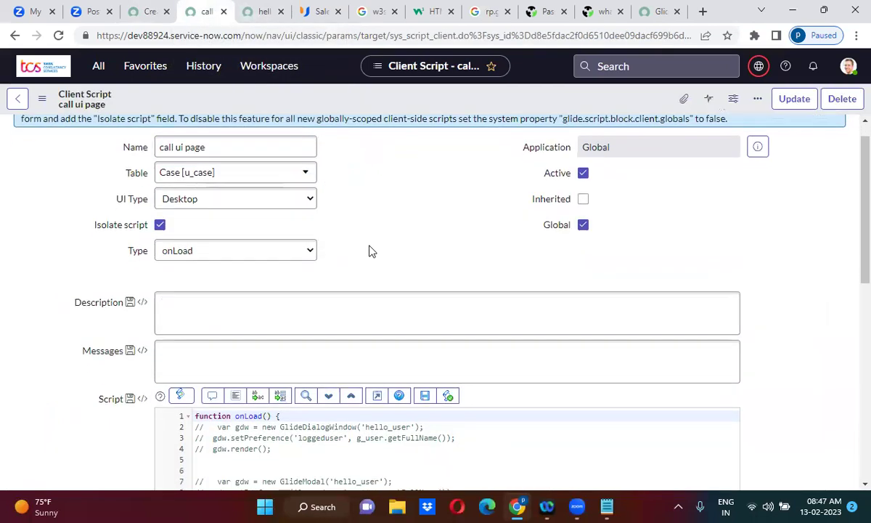
pyautogui.doubleClick(387, 236)
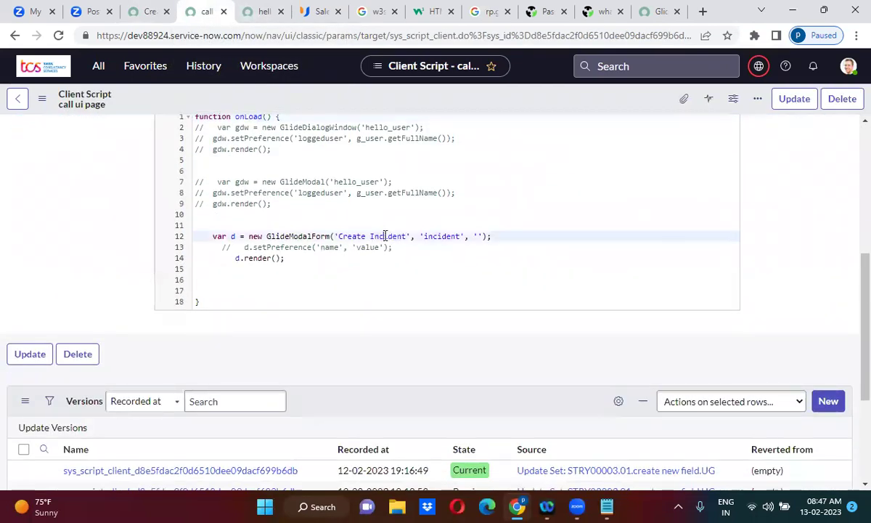
pyautogui.doubleClick(448, 236)
pyautogui.write('problem')
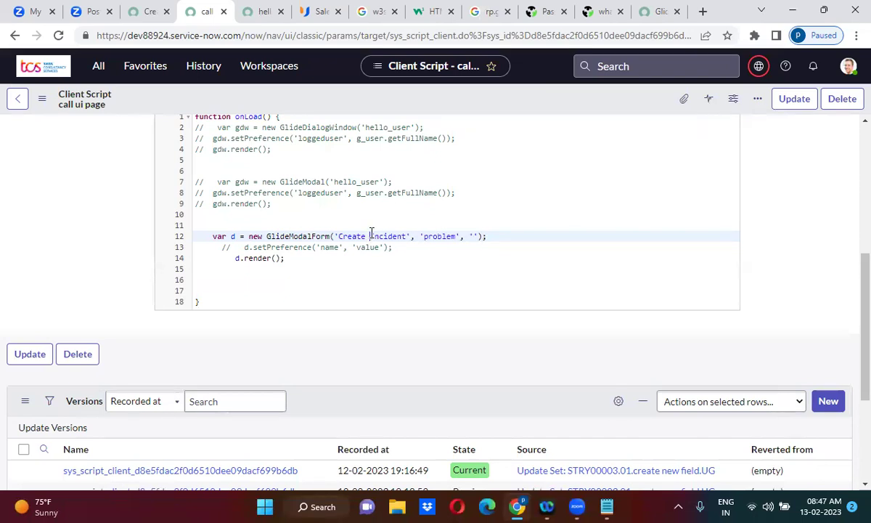
pyautogui.moveTo(371, 236); pyautogui.dragTo(400, 236)
pyautogui.write('Probl')
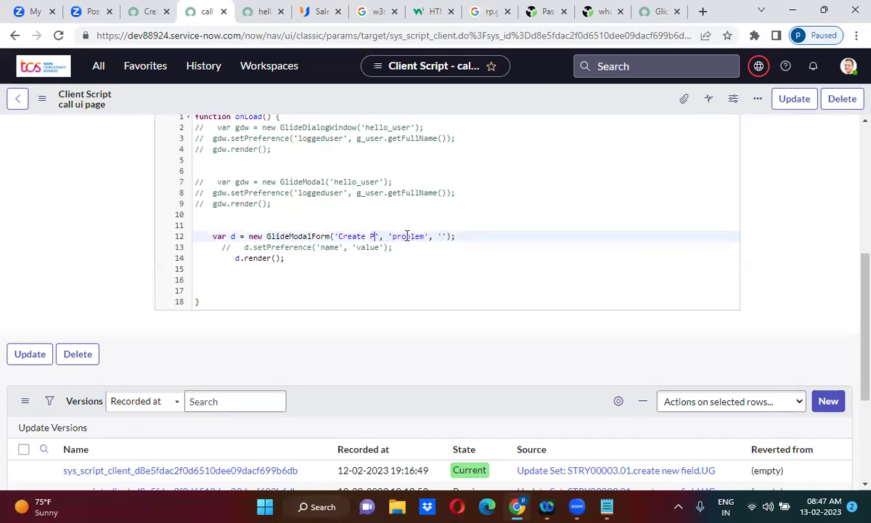
pyautogui.write('em')
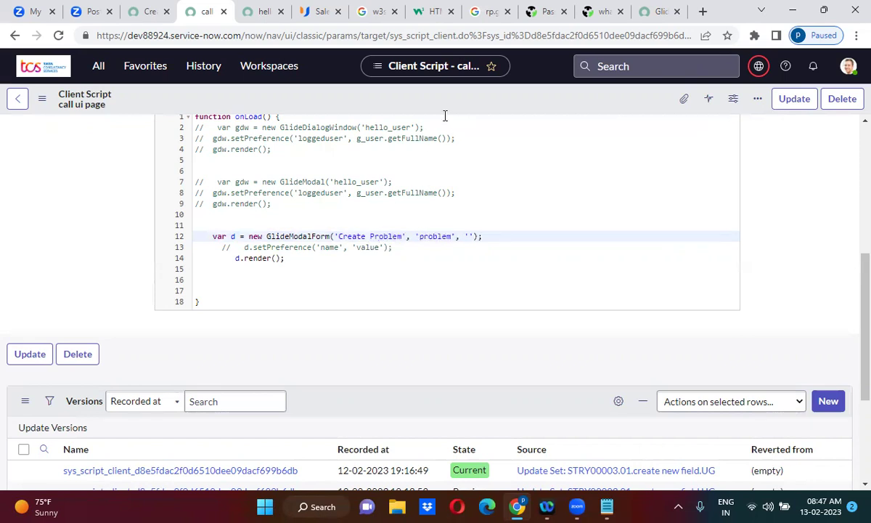
pyautogui.rightClick(438, 101)
pyautogui.click(458, 106)
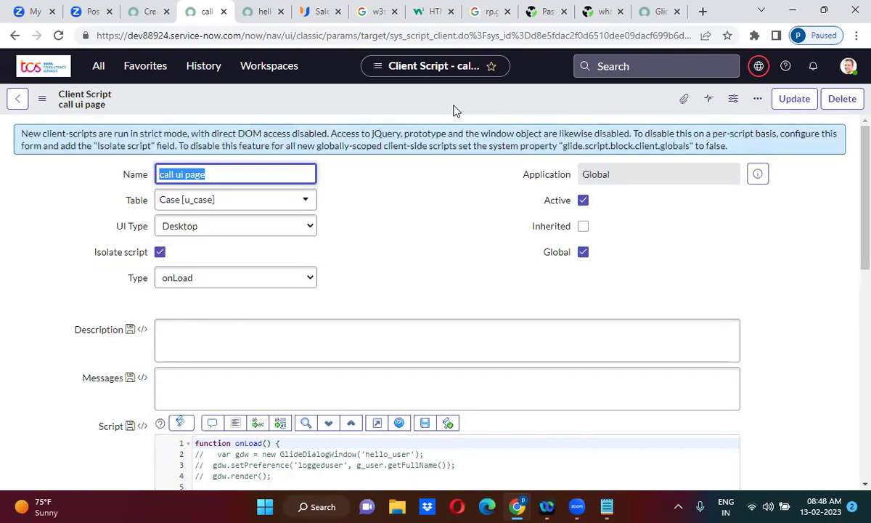
# Reload the new case form, dismiss the alert and welcome dialog, and review the Create Problem modal form before closing it
pyautogui.click(145, 12)
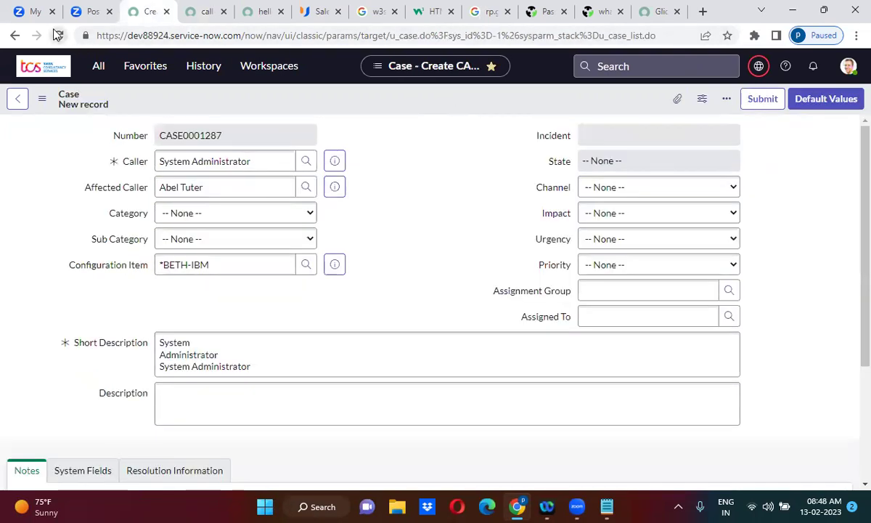
pyautogui.click(58, 35)
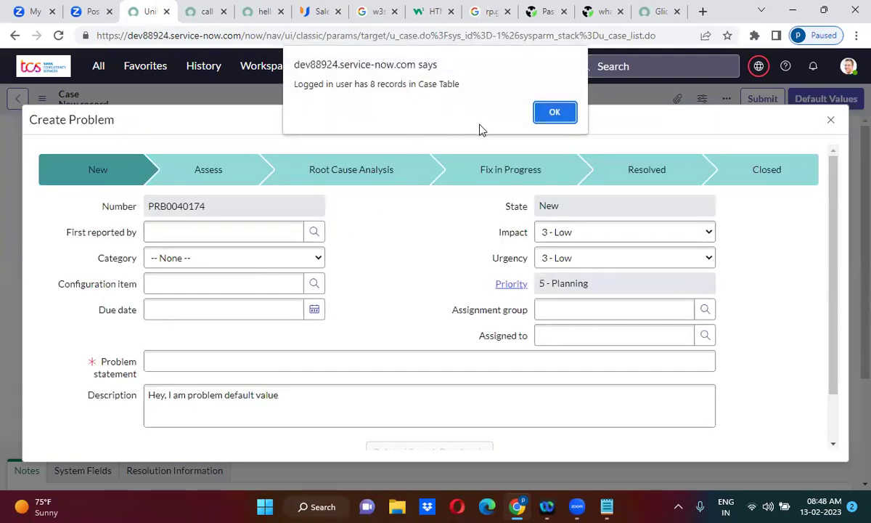
pyautogui.click(552, 111)
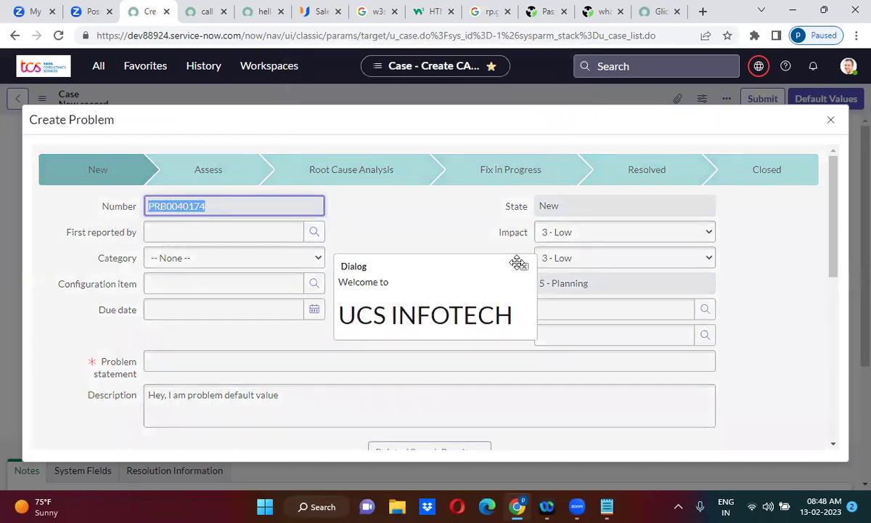
pyautogui.click(525, 267)
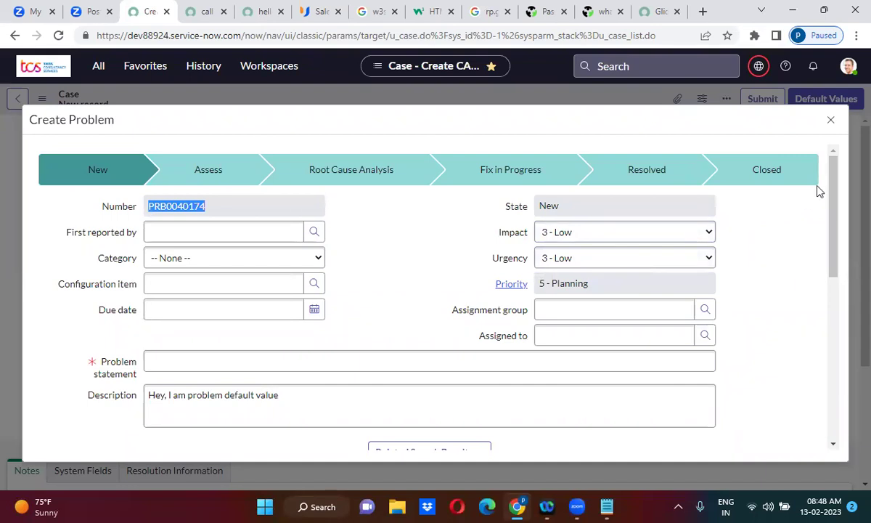
pyautogui.moveTo(832, 188); pyautogui.dragTo(852, 367)
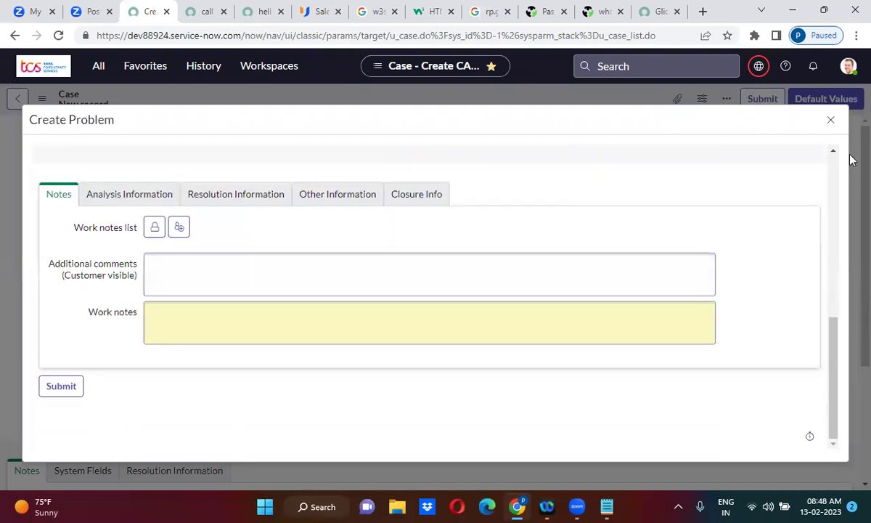
pyautogui.click(835, 170)
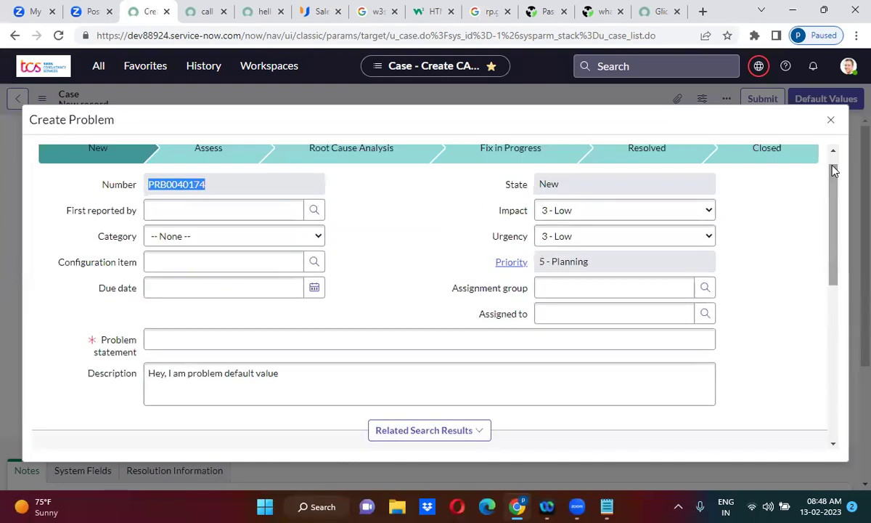
pyautogui.click(835, 154)
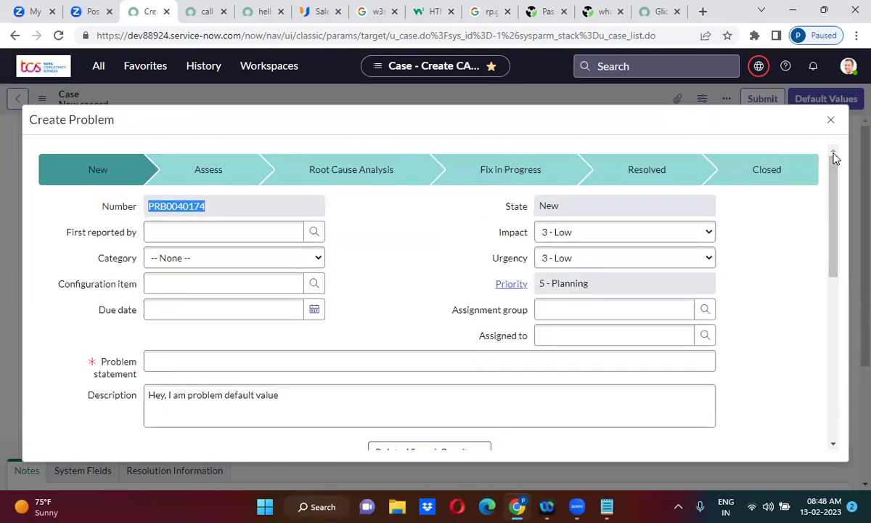
pyautogui.click(831, 120)
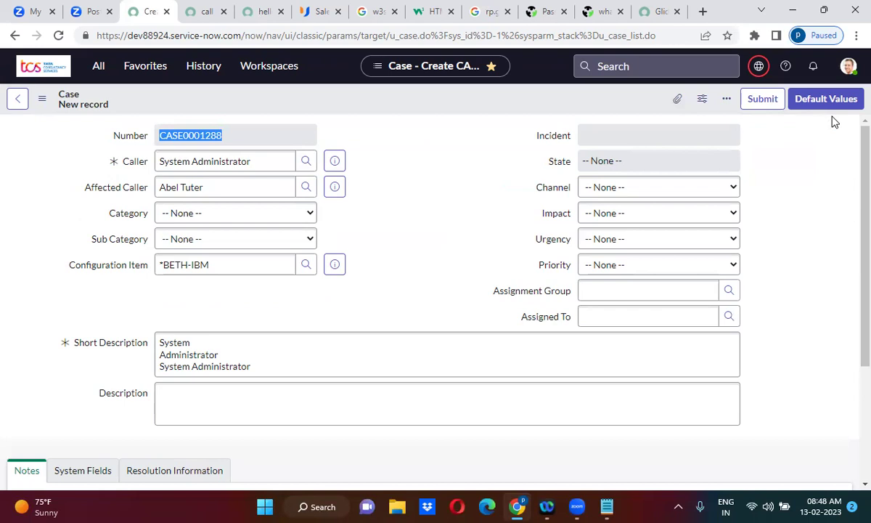
# Reload the case form again to check the Create Problem modal down to its Submit button, and close the modal
pyautogui.click(59, 37)
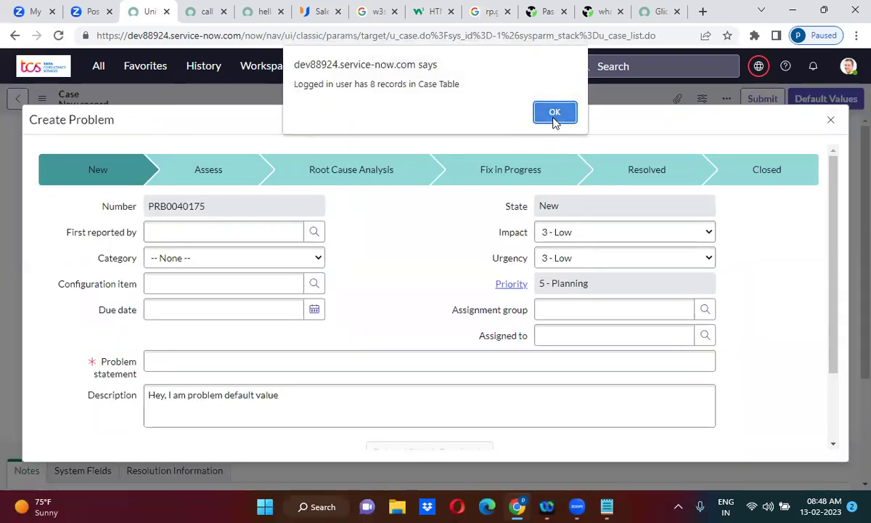
pyautogui.click(554, 113)
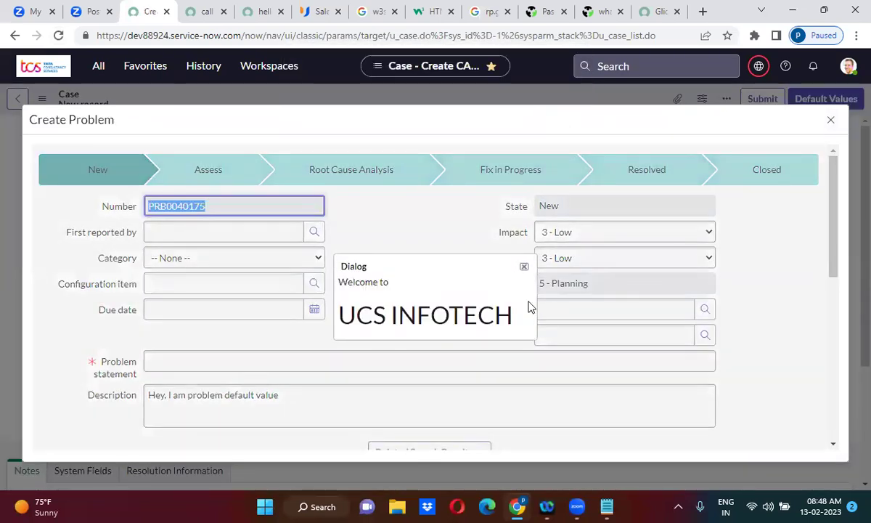
pyautogui.click(524, 266)
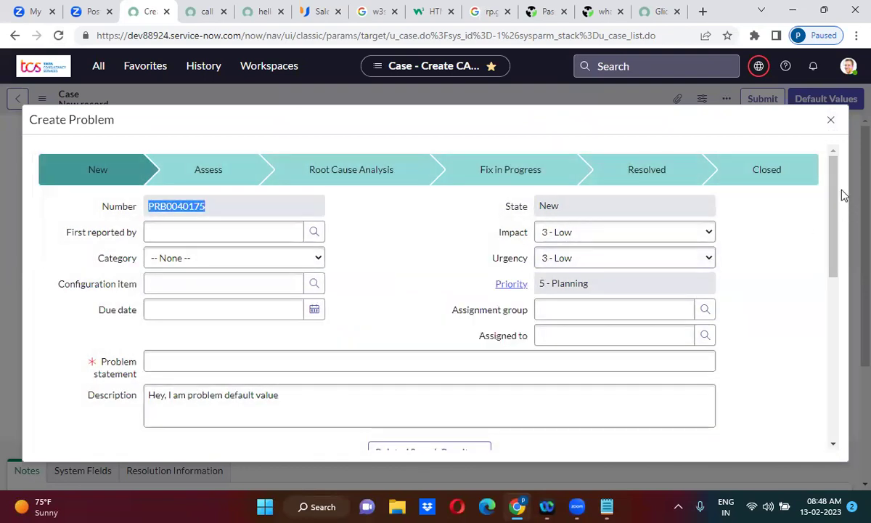
pyautogui.moveTo(839, 185); pyautogui.dragTo(840, 337)
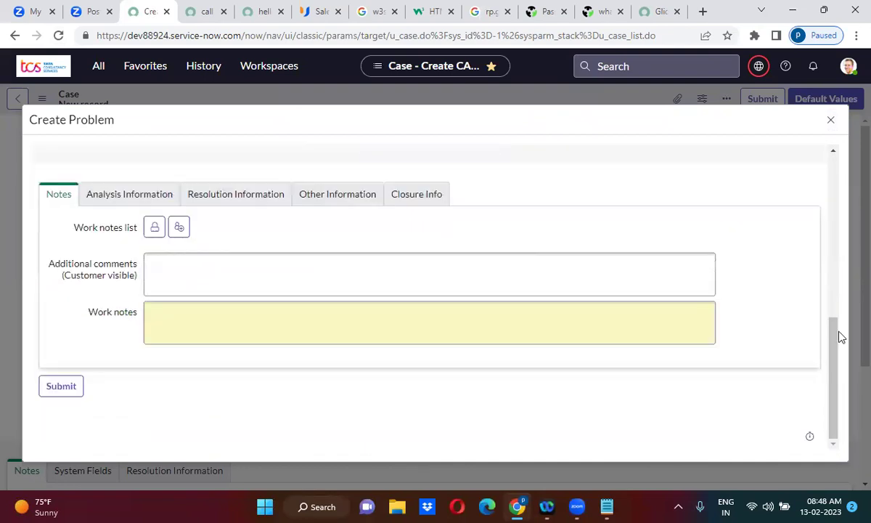
pyautogui.click(831, 120)
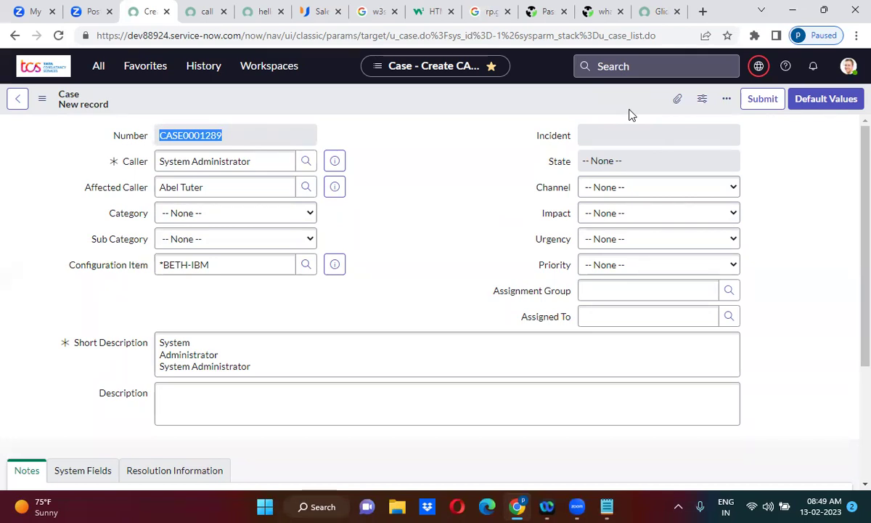
# Save the new case with Assignment Group App Engine Studio Users and the first recent person in Assigned To, and close the Create Problem modal
pyautogui.rightClick(407, 101)
pyautogui.click(427, 107)
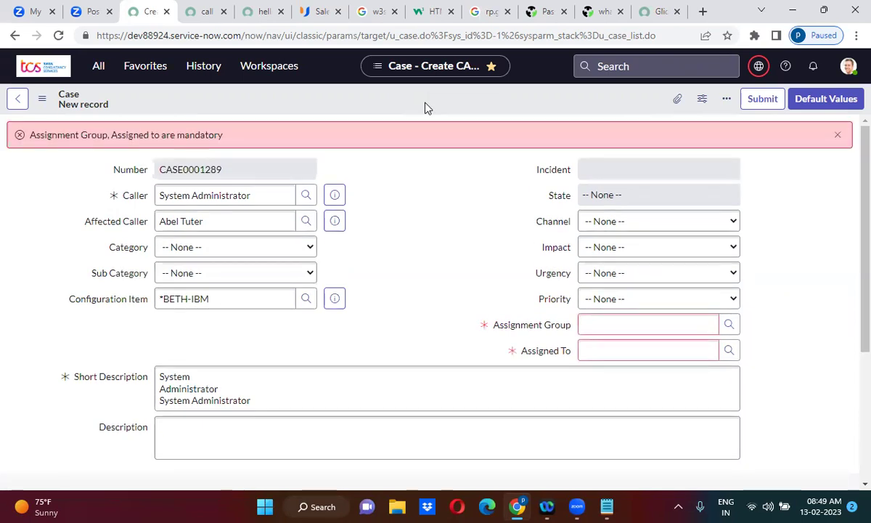
pyautogui.click(630, 326)
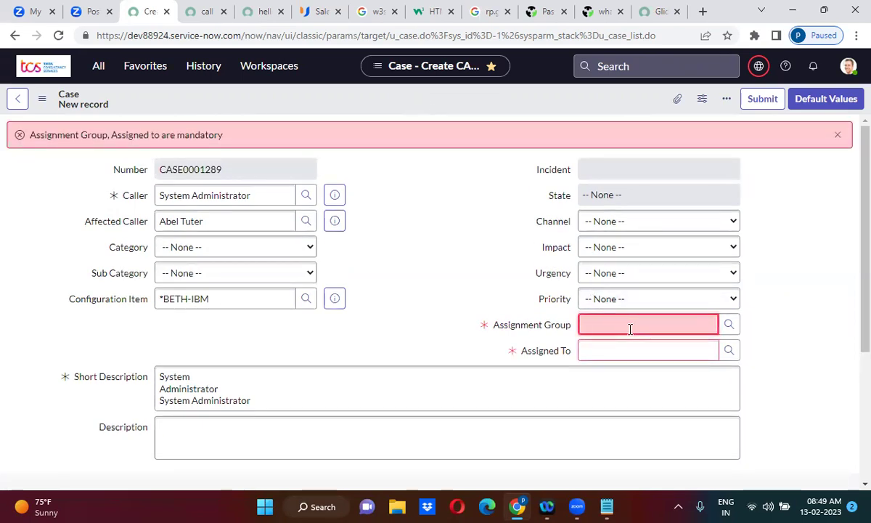
pyautogui.click(628, 376)
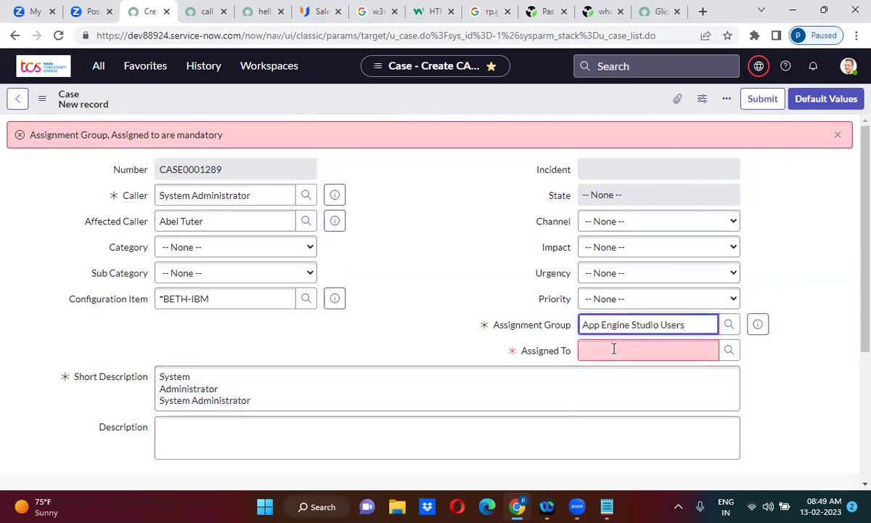
pyautogui.click(614, 349)
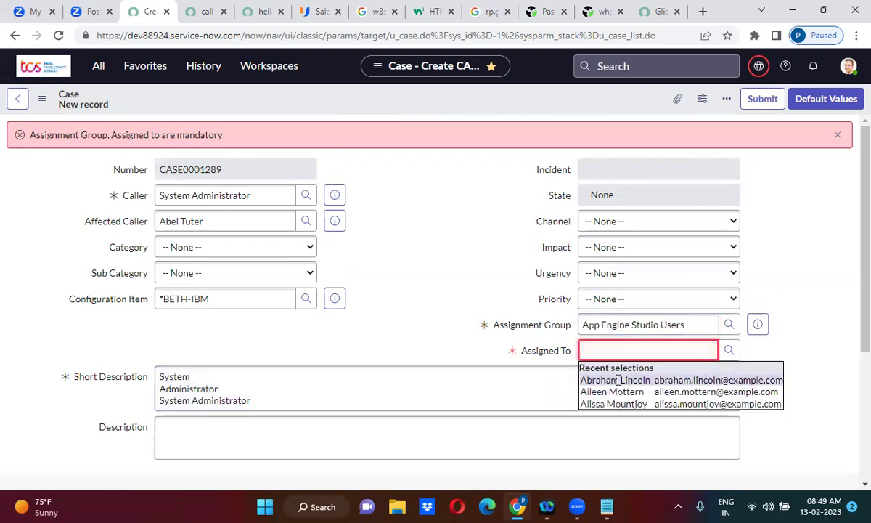
pyautogui.click(615, 369)
pyautogui.rightClick(411, 91)
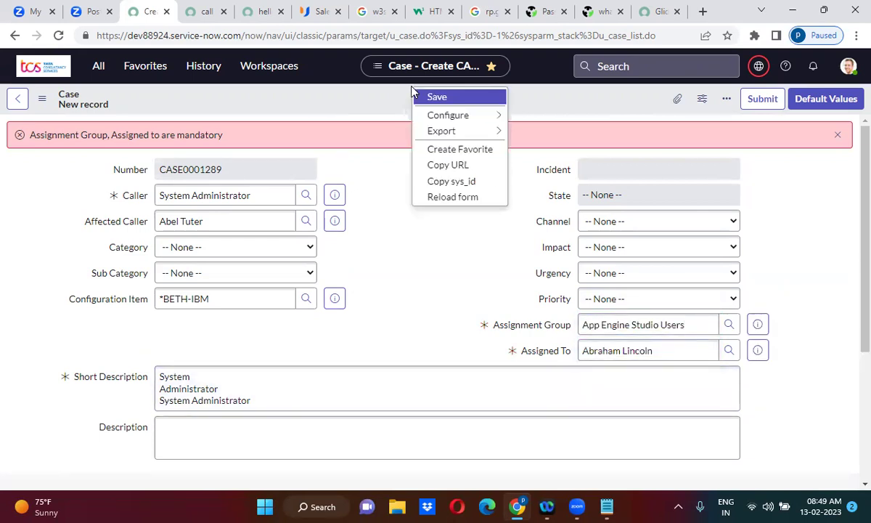
pyautogui.click(428, 98)
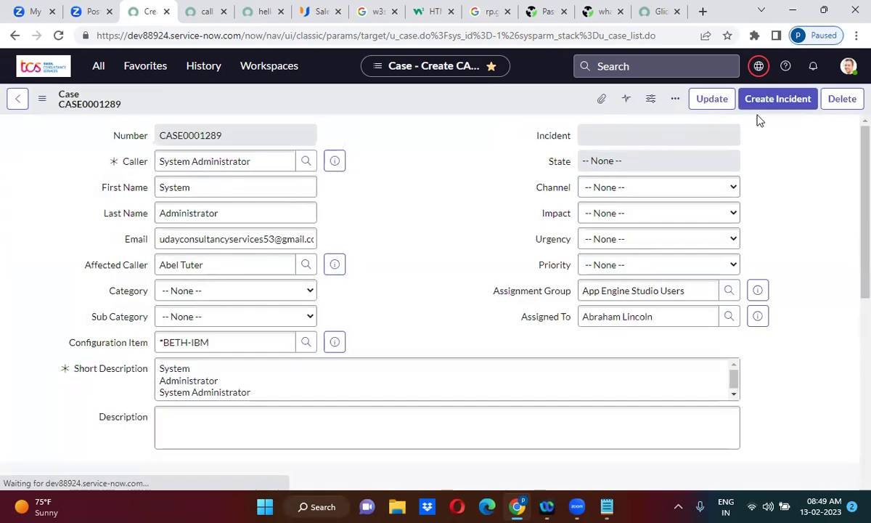
pyautogui.click(770, 98)
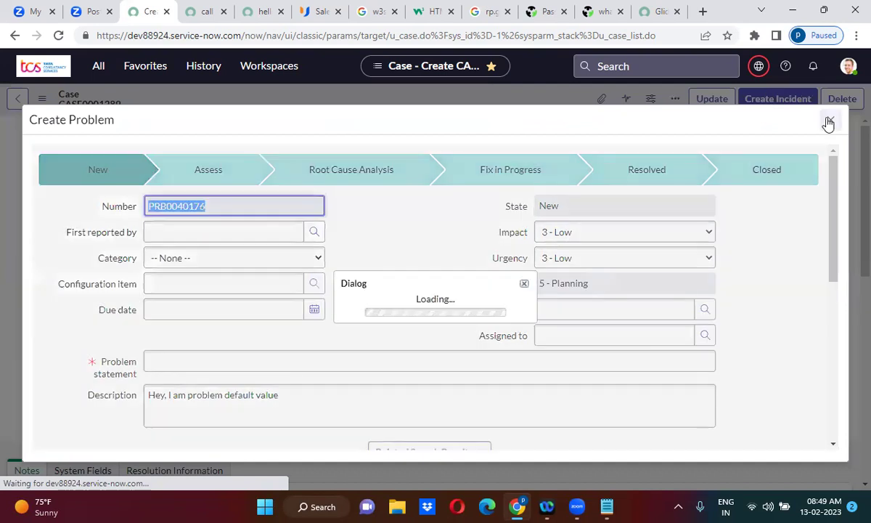
pyautogui.click(828, 122)
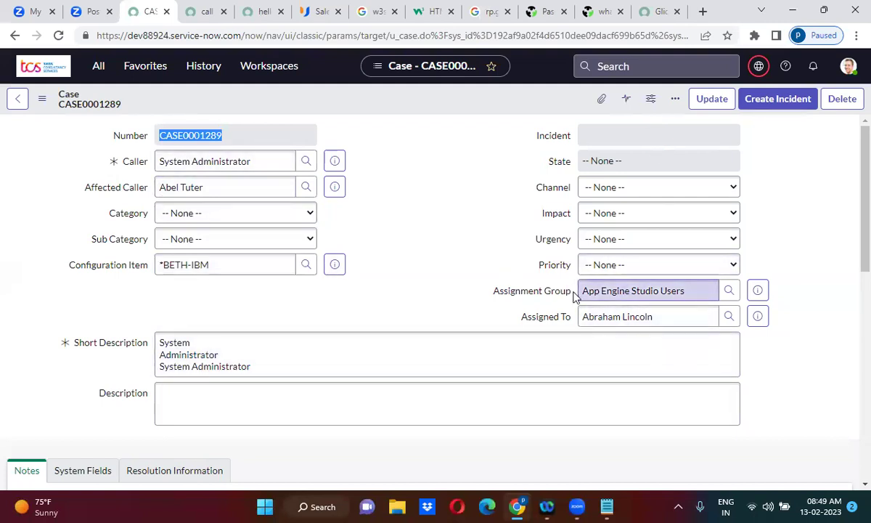
# In the call ui page client script, set the GlideModalForm title to 'Create Incident' and table to 'incident', and copy the modal code block
pyautogui.click(199, 11)
pyautogui.click(375, 307)
pyautogui.scroll(-4, 375, 307)
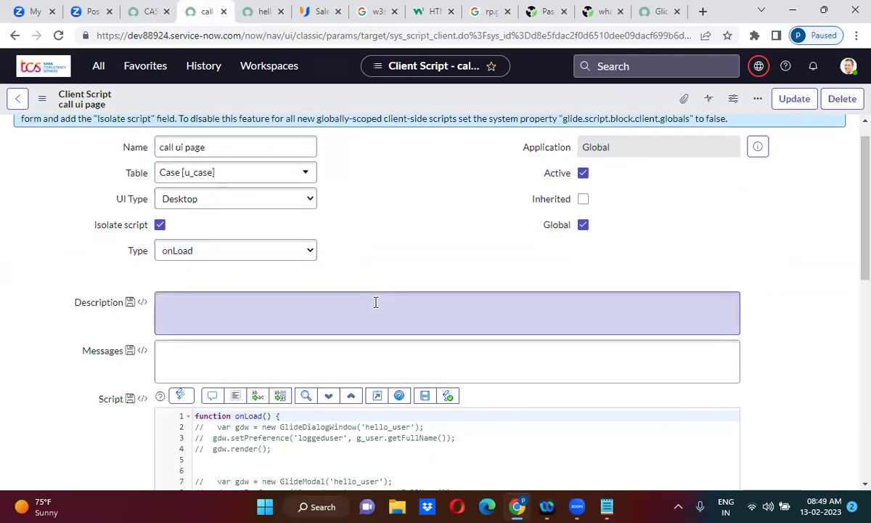
pyautogui.moveTo(200, 263); pyautogui.dragTo(280, 275)
pyautogui.doubleClick(383, 263)
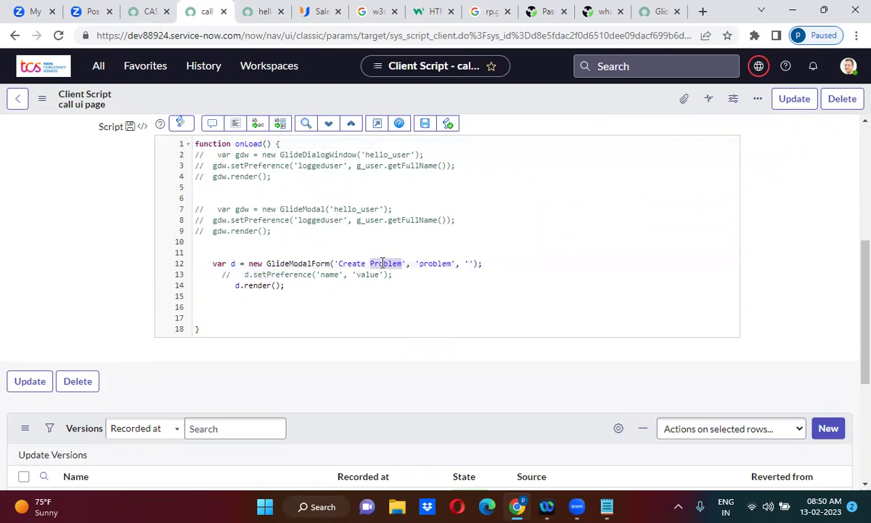
pyautogui.write('Incide')
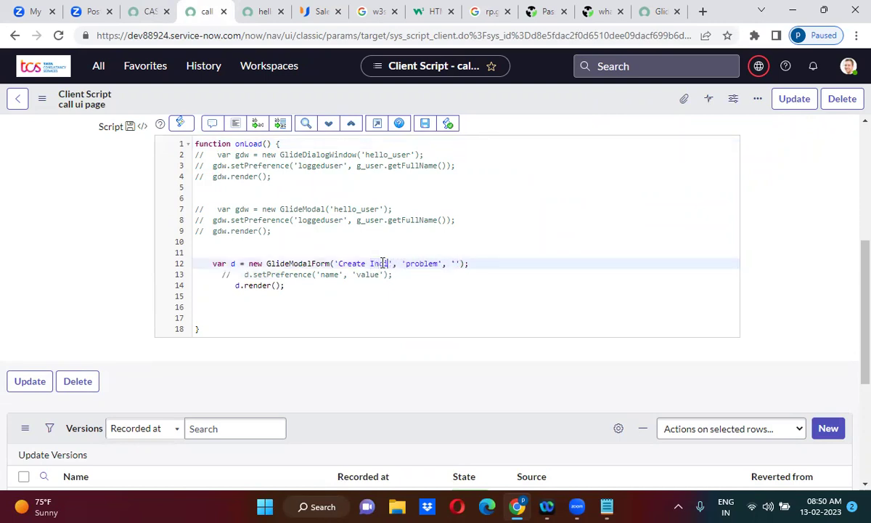
pyautogui.write('nt')
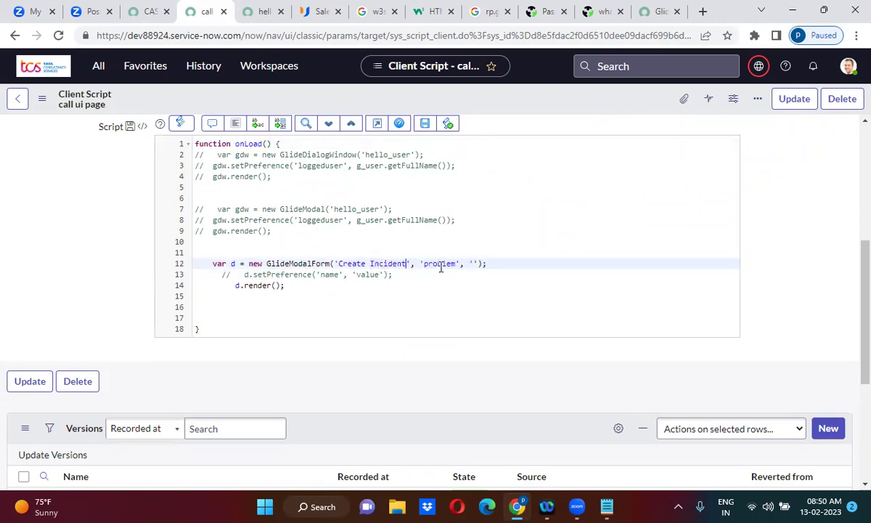
pyautogui.doubleClick(441, 264)
pyautogui.write('incident')
pyautogui.moveTo(209, 264); pyautogui.dragTo(321, 285)
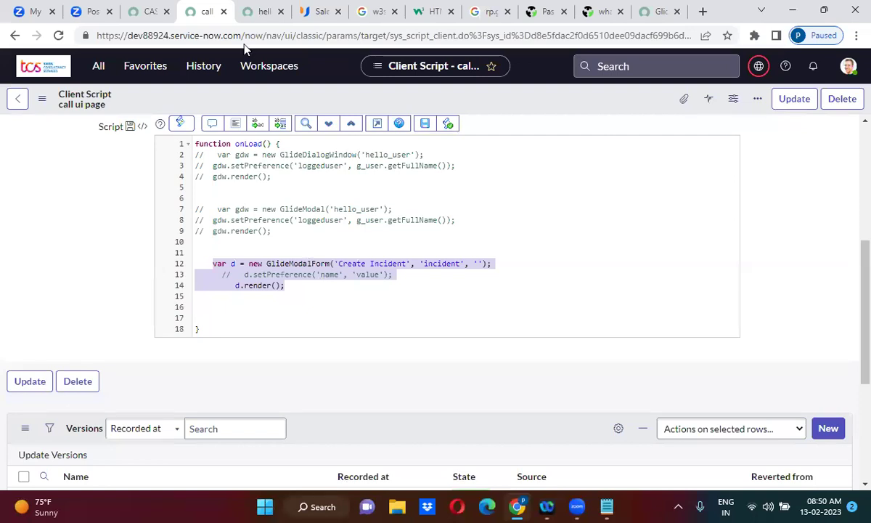
# From the saved case record, list the Case table's UI actions and open the Create Incident action in a new browser tab
pyautogui.rightClick(144, 13)
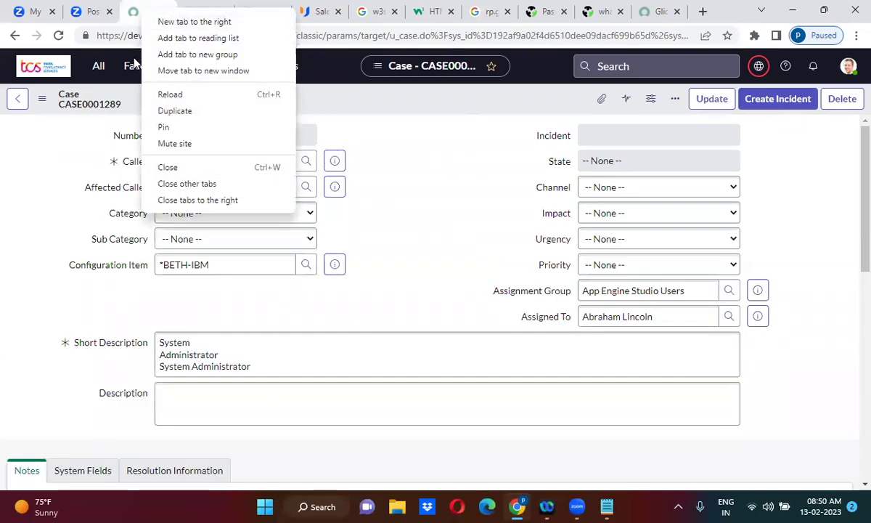
pyautogui.click(342, 102)
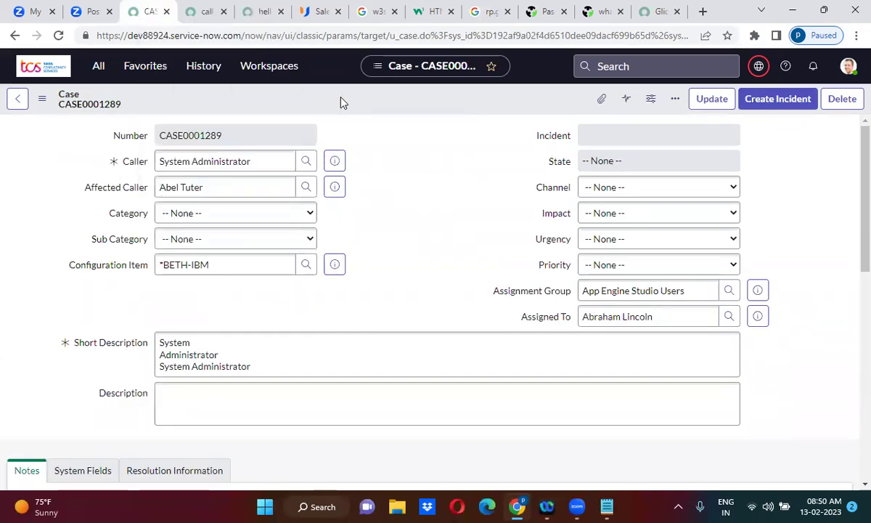
pyautogui.rightClick(292, 100)
pyautogui.moveTo(322, 207)
pyautogui.moveTo(327, 173)
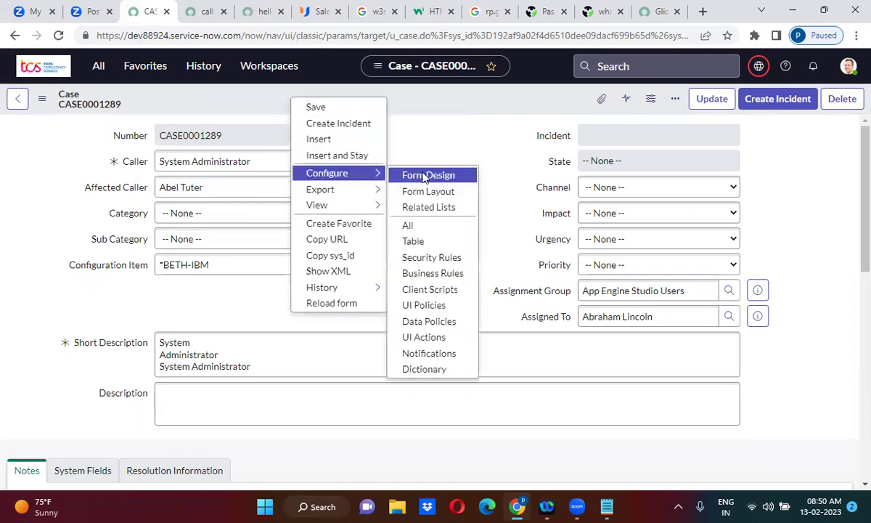
pyautogui.click(428, 337)
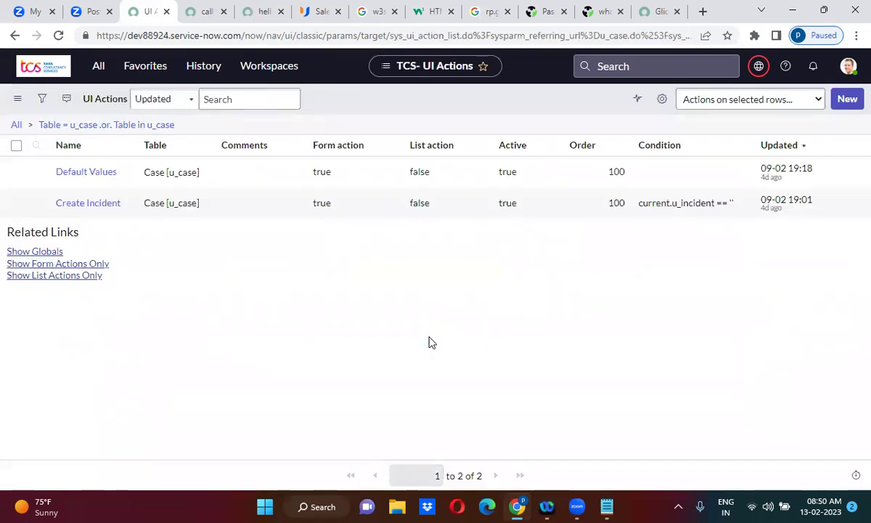
pyautogui.keyDown('ctrl'); pyautogui.click(109, 206); pyautogui.keyUp('ctrl')
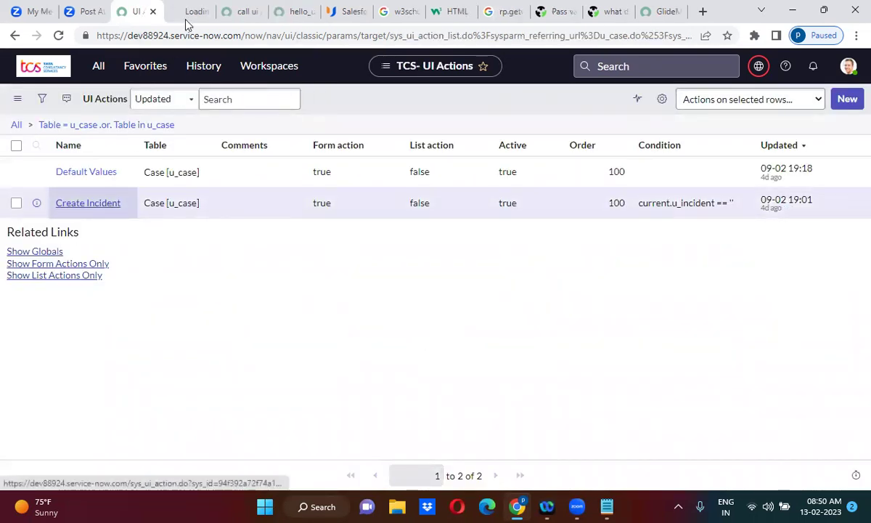
pyautogui.click(185, 9)
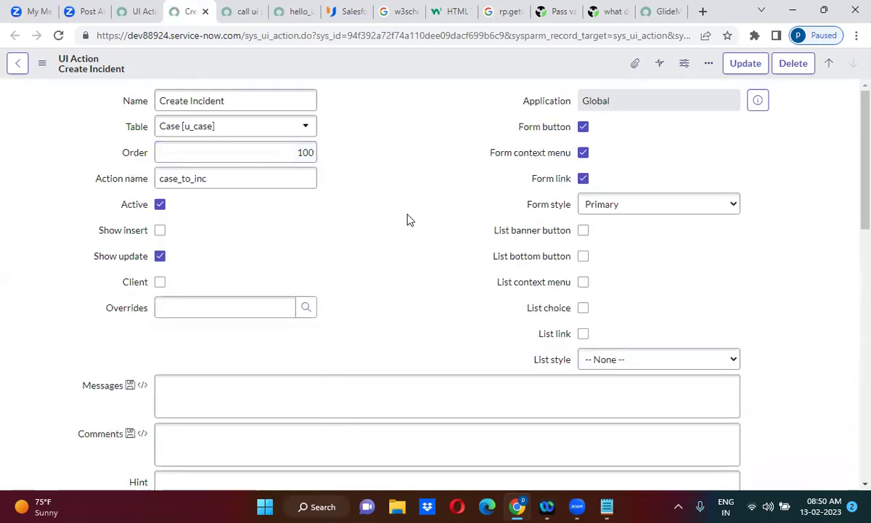
# Make the Create Incident UI action run on the client with an emptied script, and set its Onclick to createIncident()
pyautogui.scroll(-5, 407, 219)
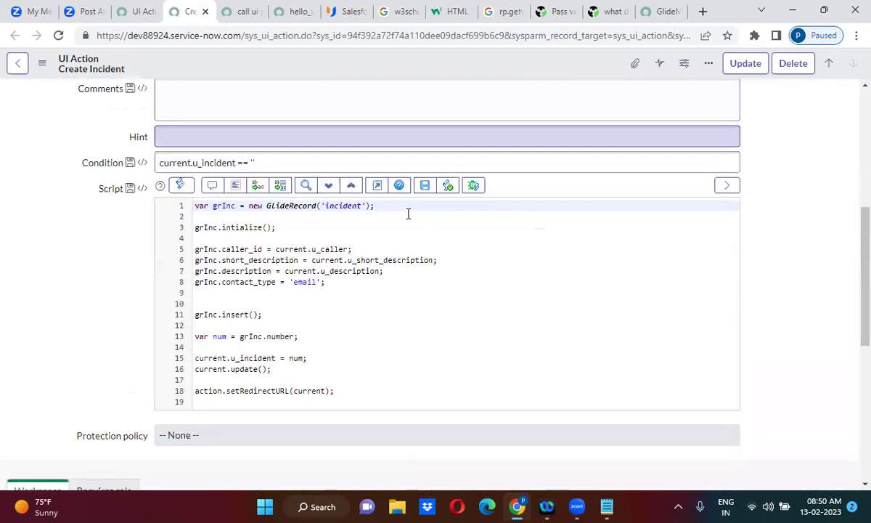
pyautogui.scroll(3, 408, 213)
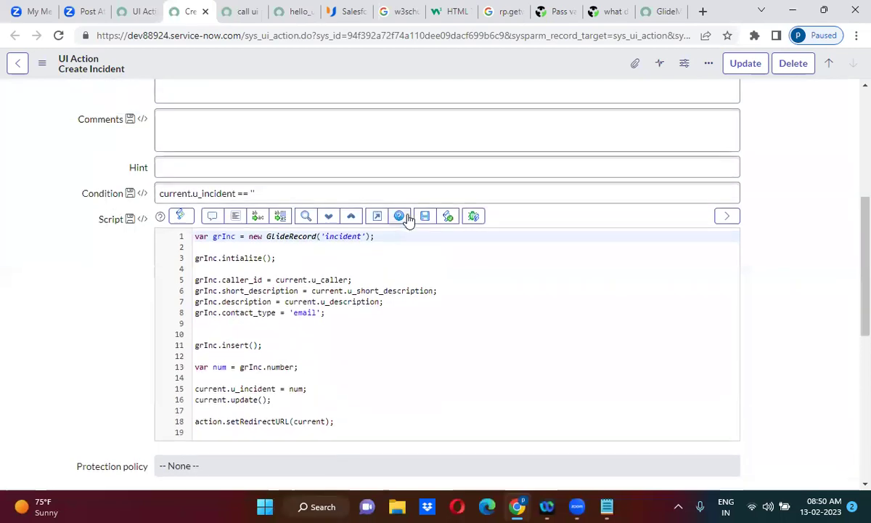
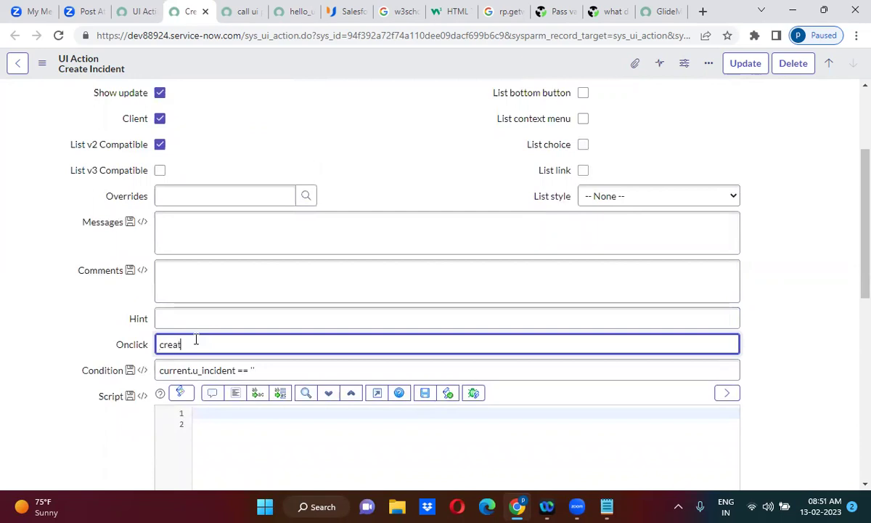
pyautogui.write('Incident(')
pyautogui.click(124, 445)
# In the UI action's script, write the function keyword, paste the Create Incident GlideModalForm code under it, and end with a closing brace
pyautogui.scroll(-3, 124, 445)
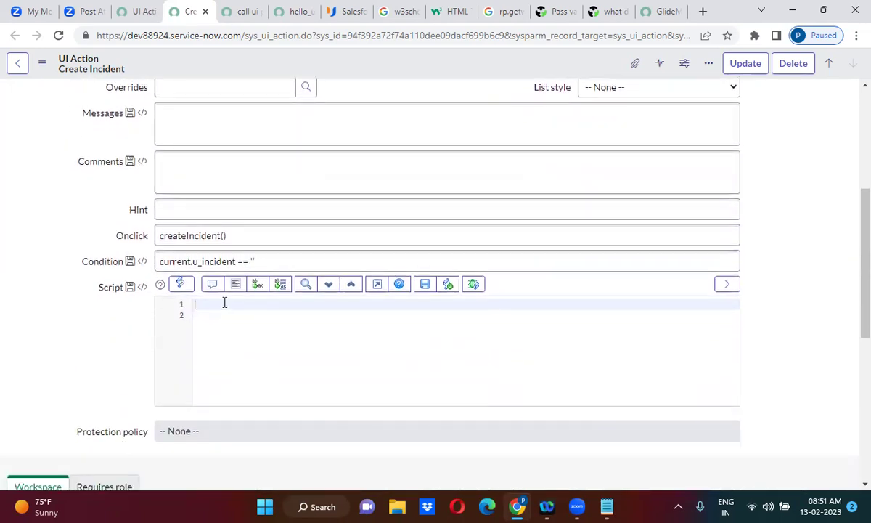
pyautogui.write('unction')
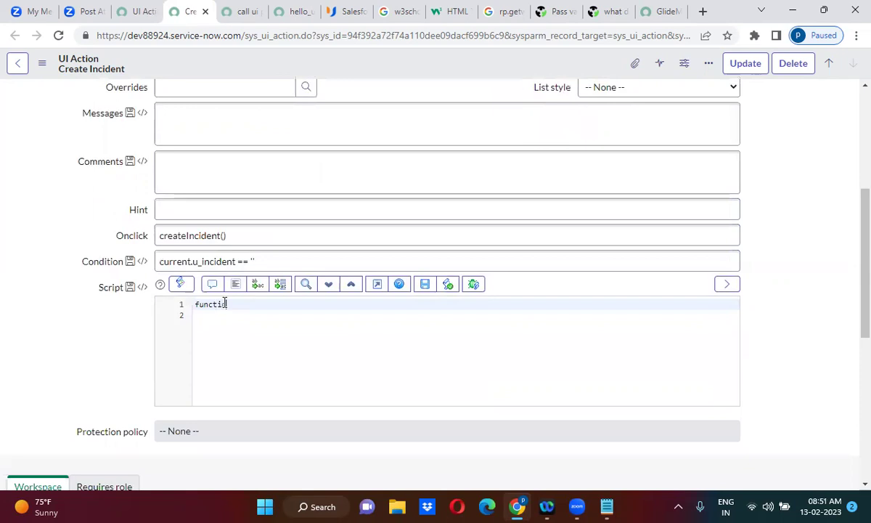
pyautogui.write("var d = new GlideModalForm('Create Incident', 'incident', '');       //   d.setPreference('name', 'value');          d.render();")
pyautogui.click(235, 304)
pyautogui.press('Return')
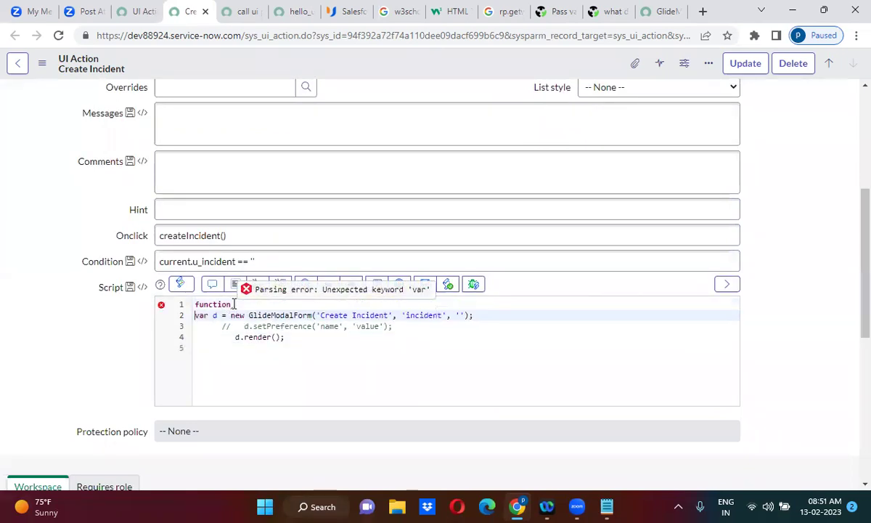
pyautogui.press('Return')
pyautogui.click(288, 348)
pyautogui.press('Return')
pyautogui.write('}')
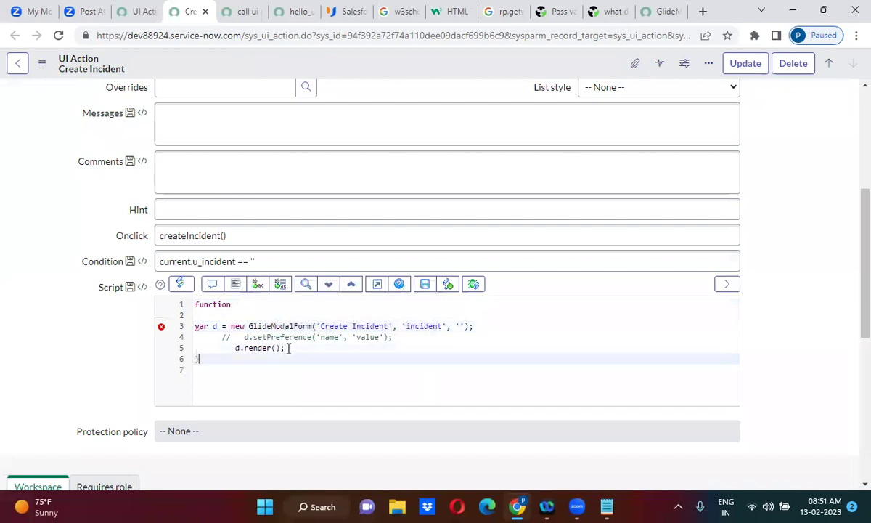
# Complete the function header as createIncident(){ using the Onclick name, and save the UI action
pyautogui.doubleClick(182, 239)
pyautogui.hotkey('ctrl', 'c')
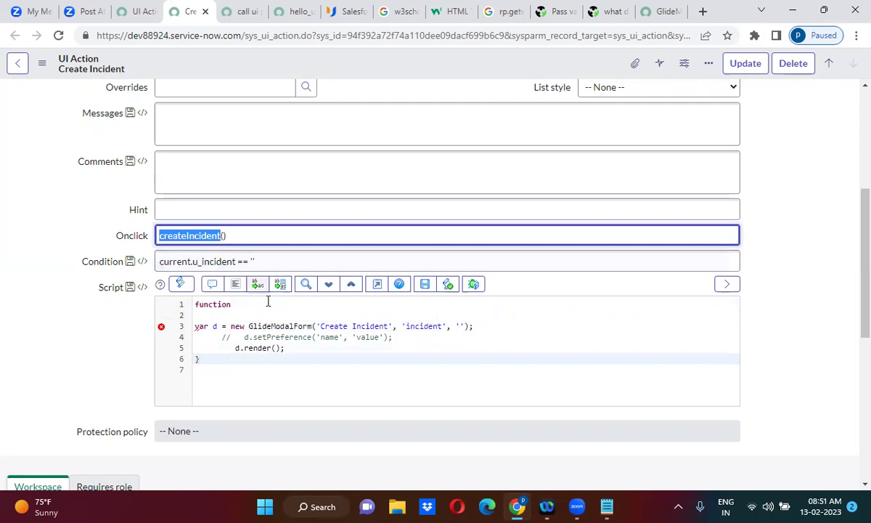
pyautogui.click(266, 304)
pyautogui.hotkey('ctrl', 'v')
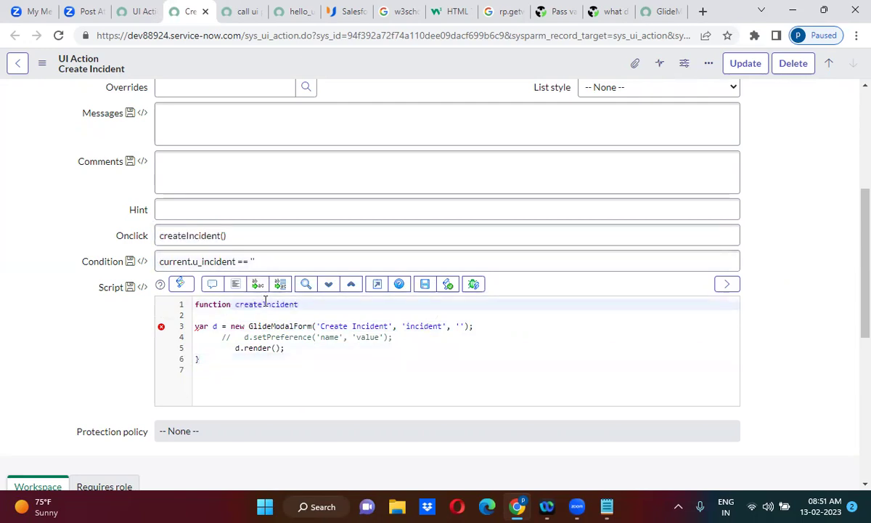
pyautogui.write('(){')
pyautogui.click(211, 358)
pyautogui.click(210, 358)
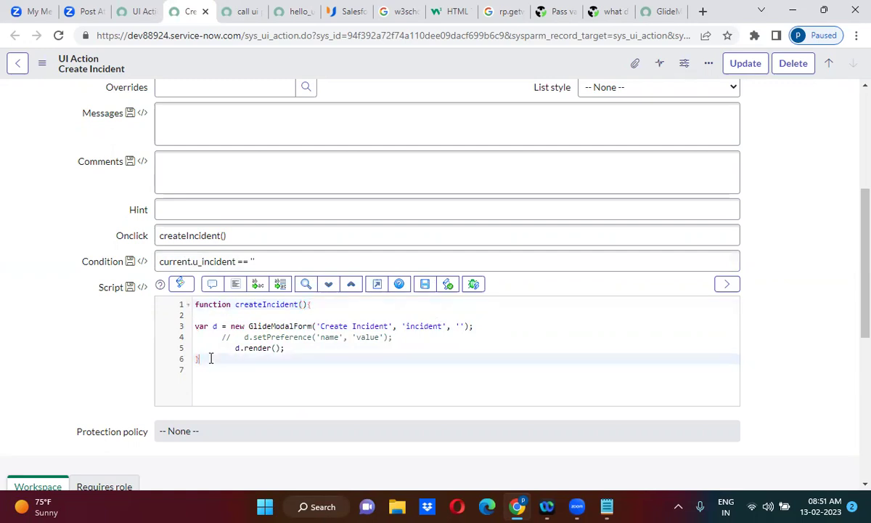
pyautogui.rightClick(412, 63)
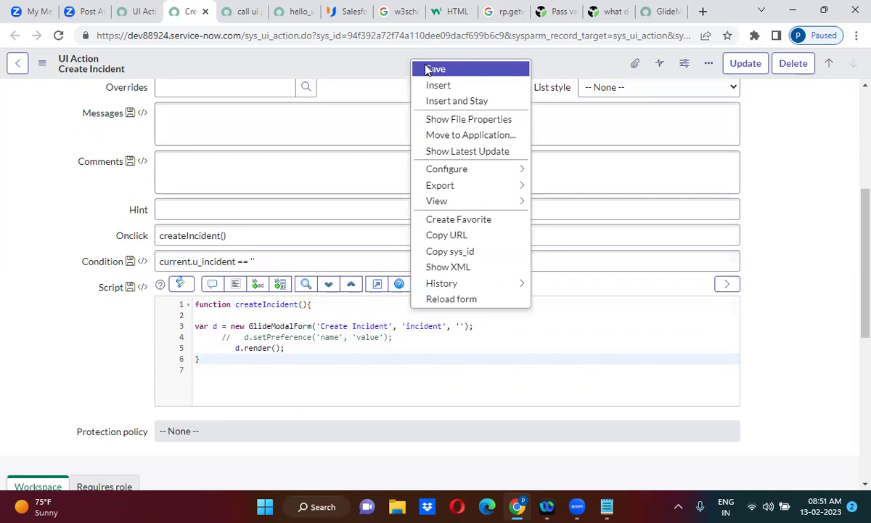
pyautogui.click(433, 69)
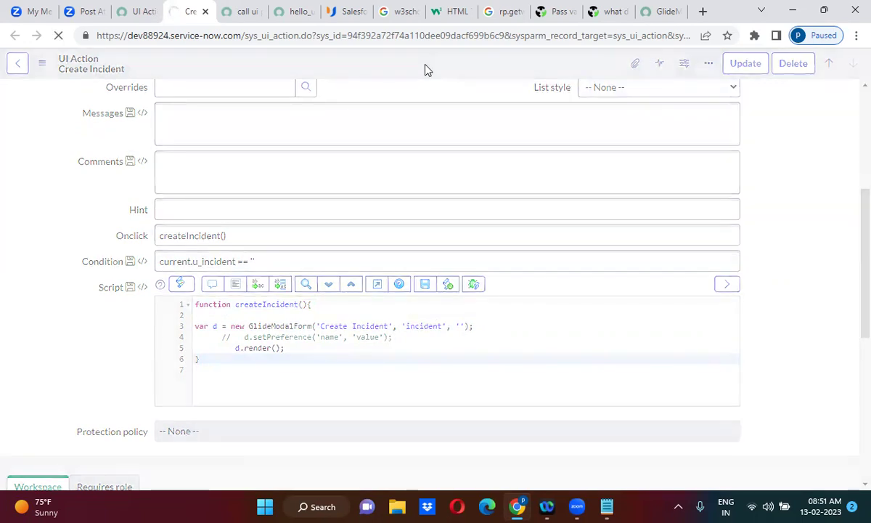
# Open a new case form through Create Case, dismissing the alert, the welcome dialog and the Create Problem modal
pyautogui.click(136, 11)
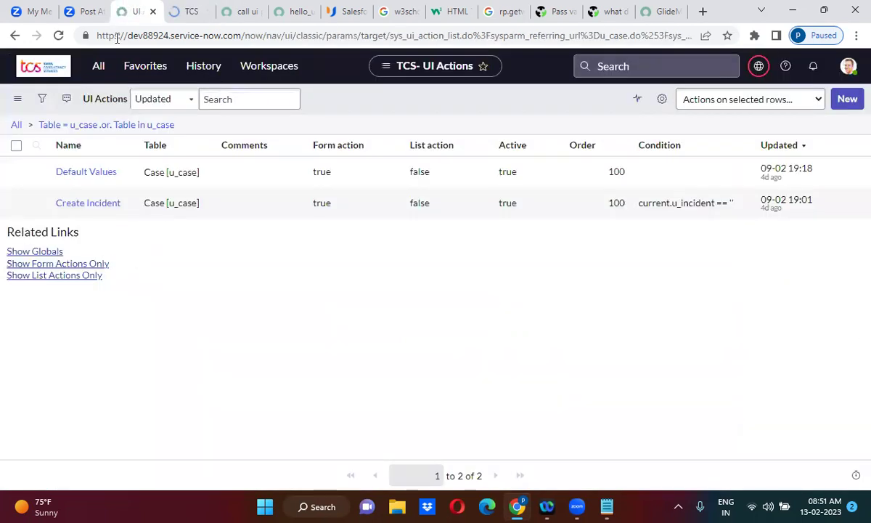
pyautogui.click(89, 72)
pyautogui.write('case')
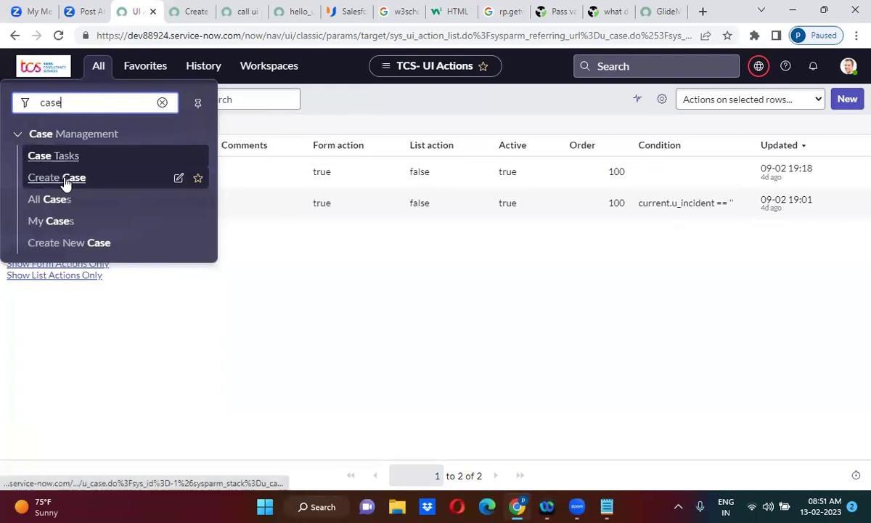
pyautogui.click(67, 179)
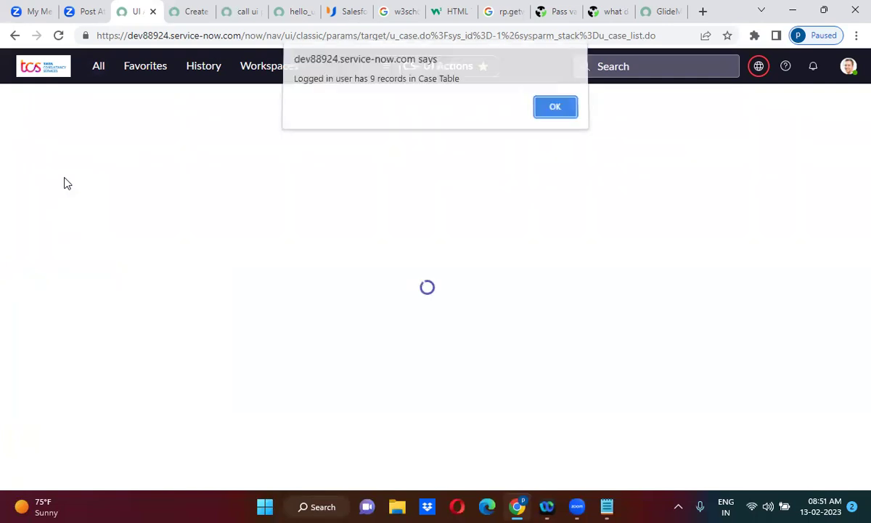
pyautogui.click(551, 118)
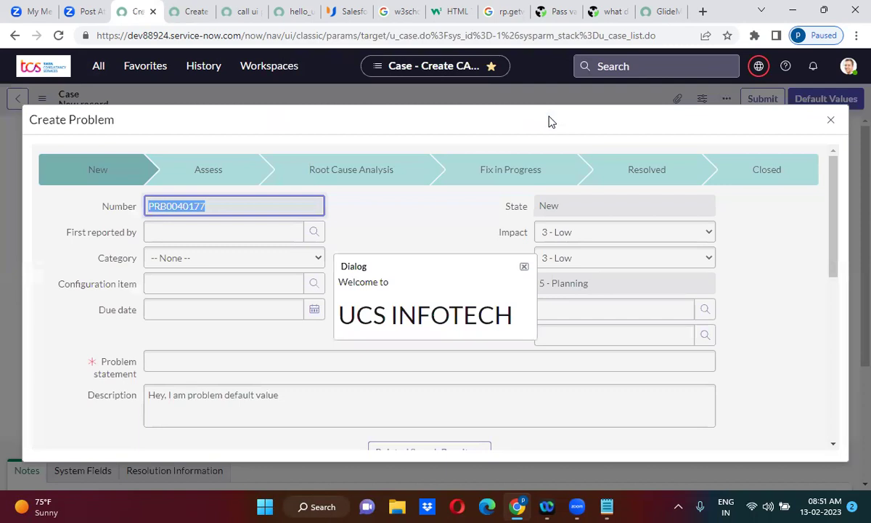
pyautogui.click(524, 267)
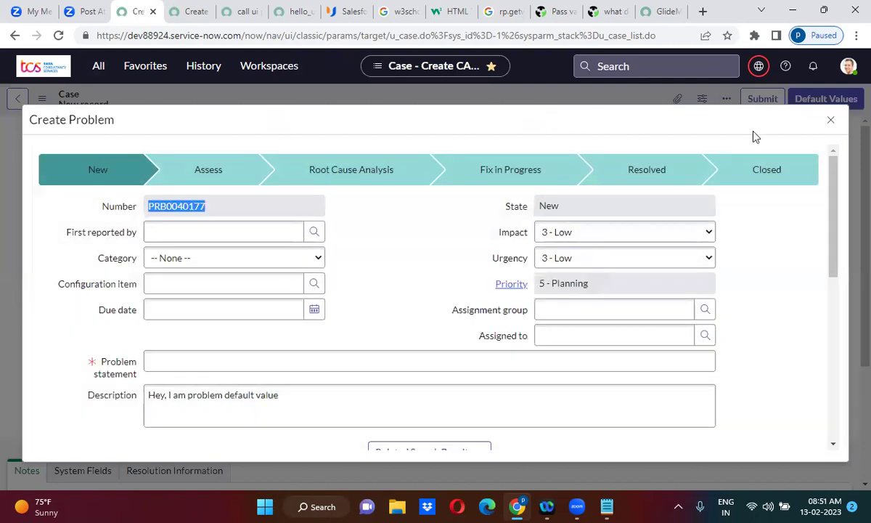
pyautogui.click(831, 121)
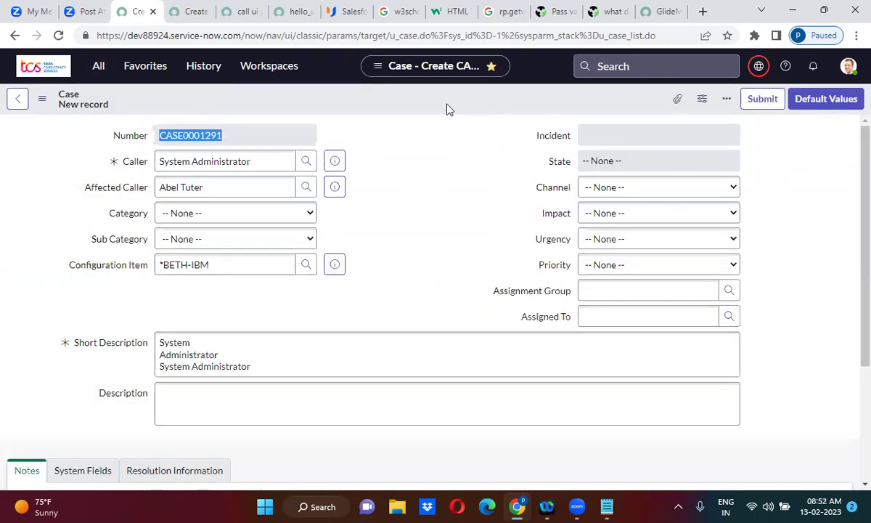
pyautogui.click(407, 106)
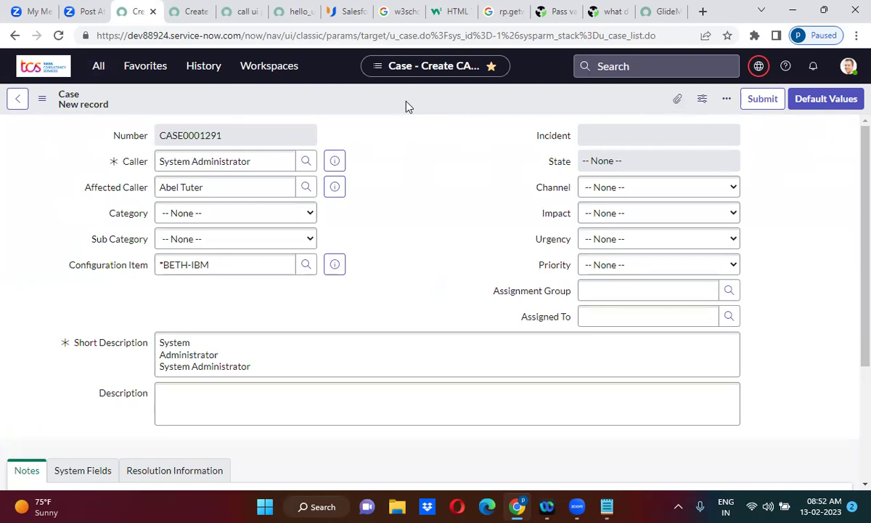
pyautogui.click(626, 289)
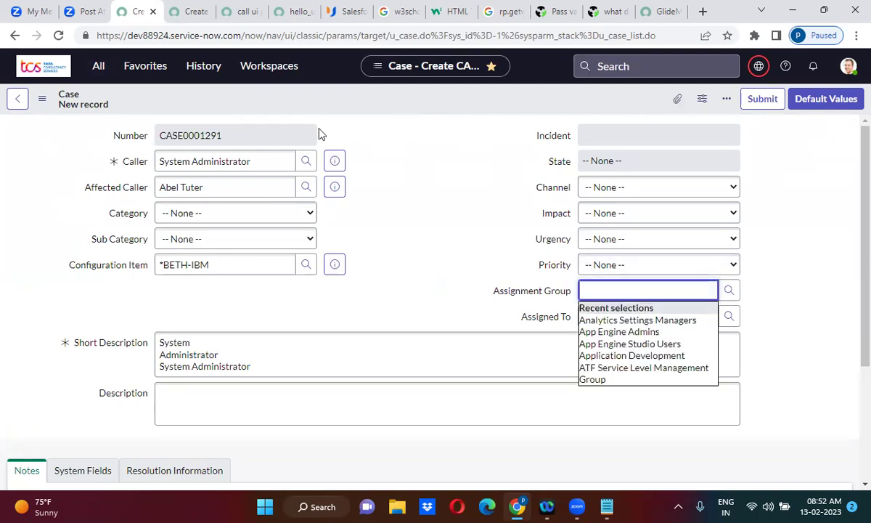
pyautogui.click(492, 228)
# Deactivate the call ui page client script, save it, and return to the new case form
pyautogui.click(245, 16)
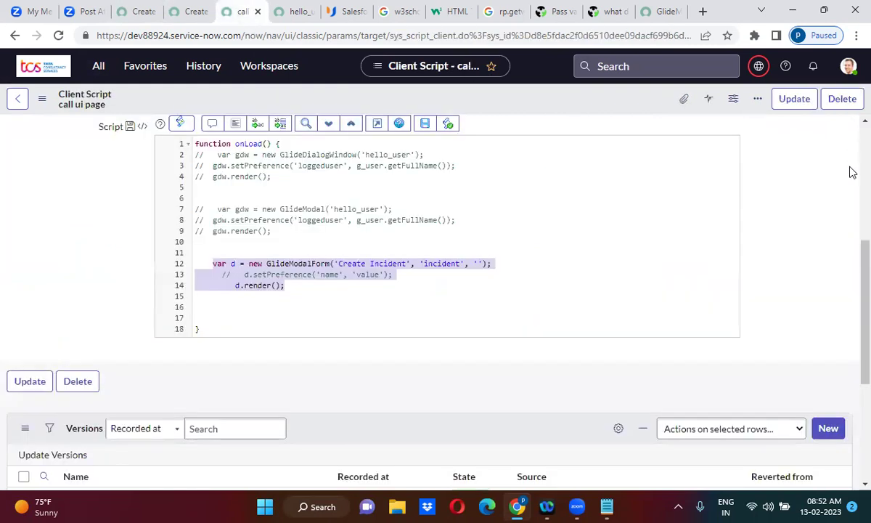
pyautogui.scroll(5, 850, 172)
pyautogui.click(584, 201)
pyautogui.rightClick(419, 93)
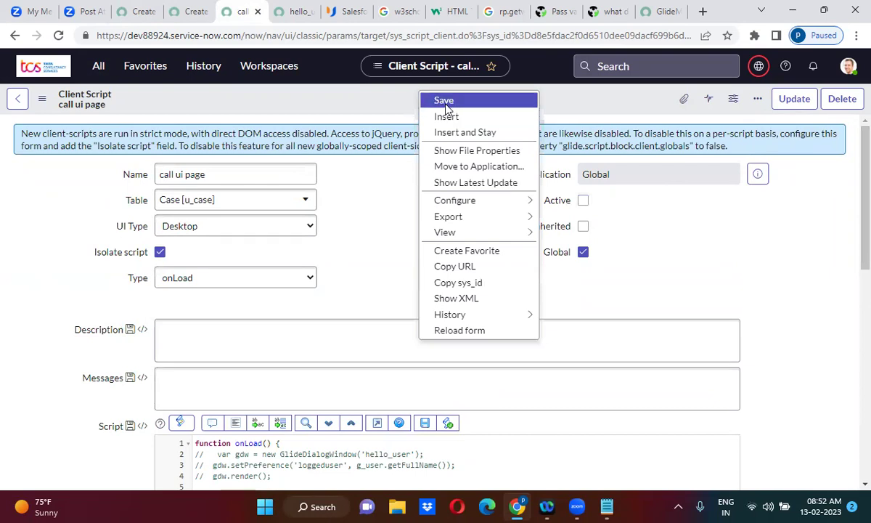
pyautogui.click(444, 101)
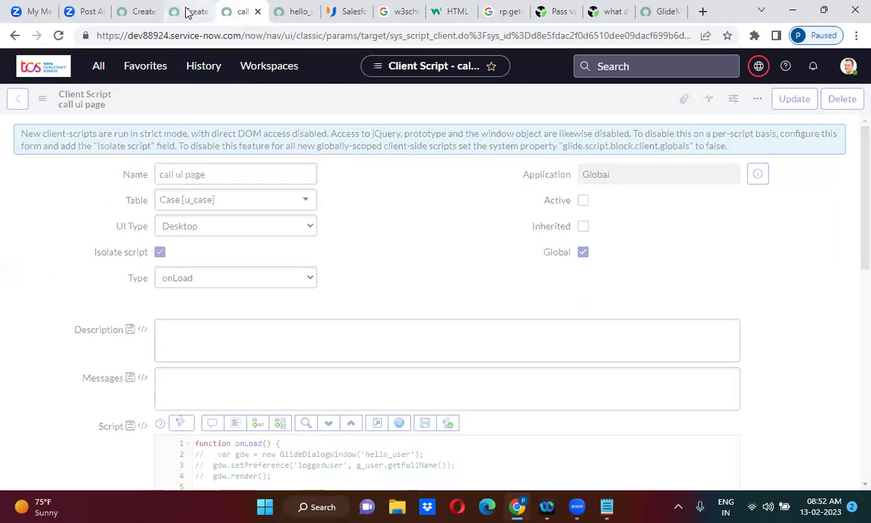
pyautogui.click(187, 13)
pyautogui.click(122, 13)
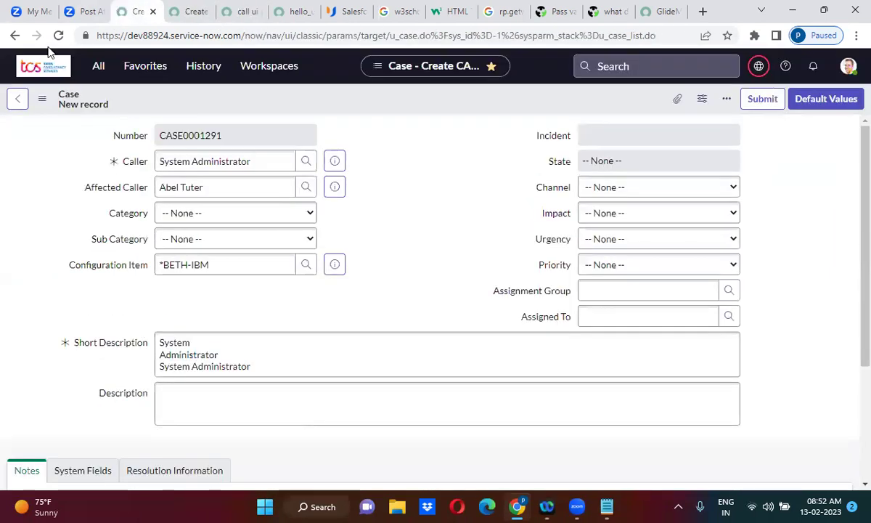
# Reload the new case form, dismiss the alert, set Assignment Group to App Engine Studio Users with an assignee, and save the case
pyautogui.click(58, 36)
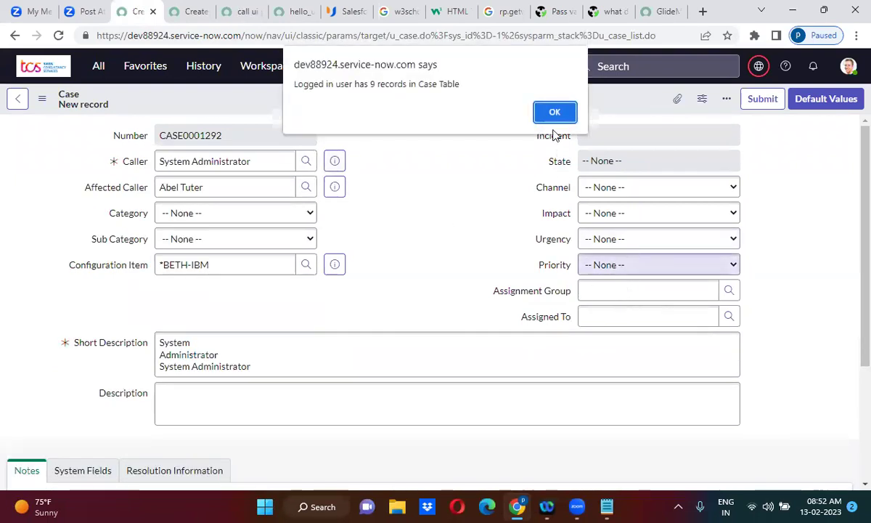
pyautogui.click(554, 111)
pyautogui.click(636, 292)
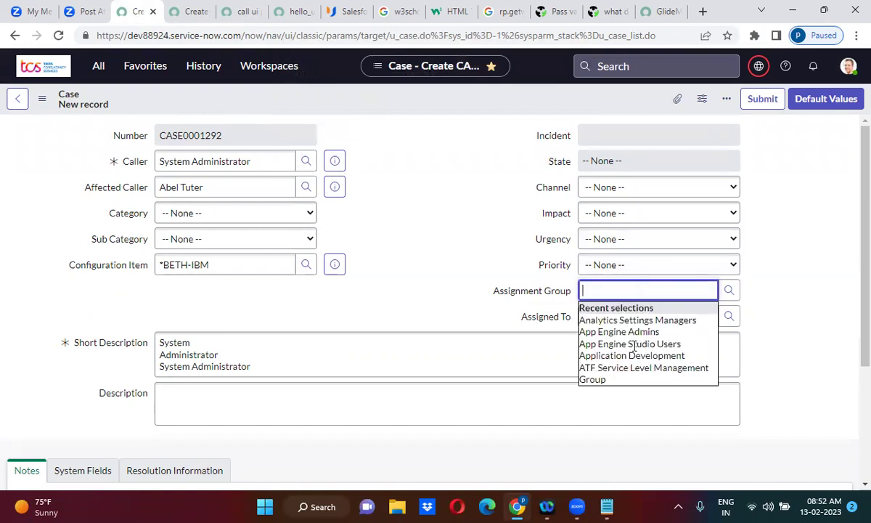
pyautogui.click(624, 342)
pyautogui.click(620, 325)
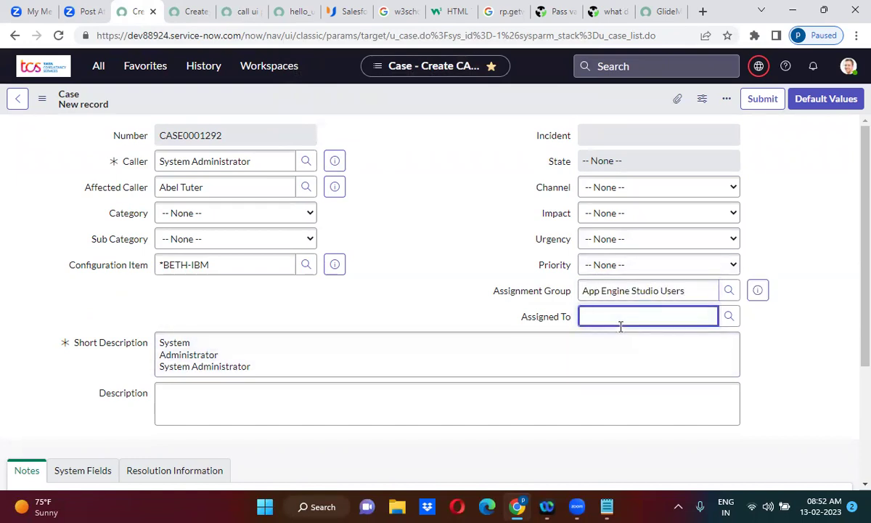
pyautogui.click(606, 358)
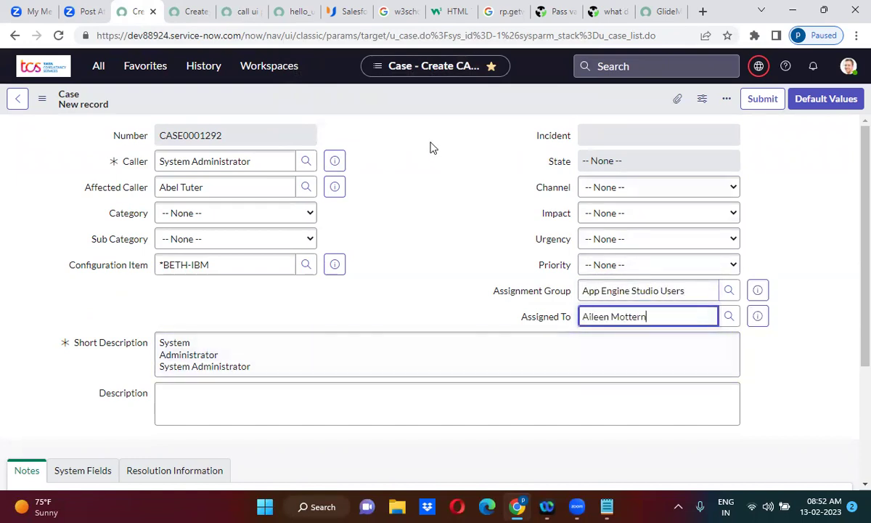
pyautogui.rightClick(398, 106)
pyautogui.click(418, 111)
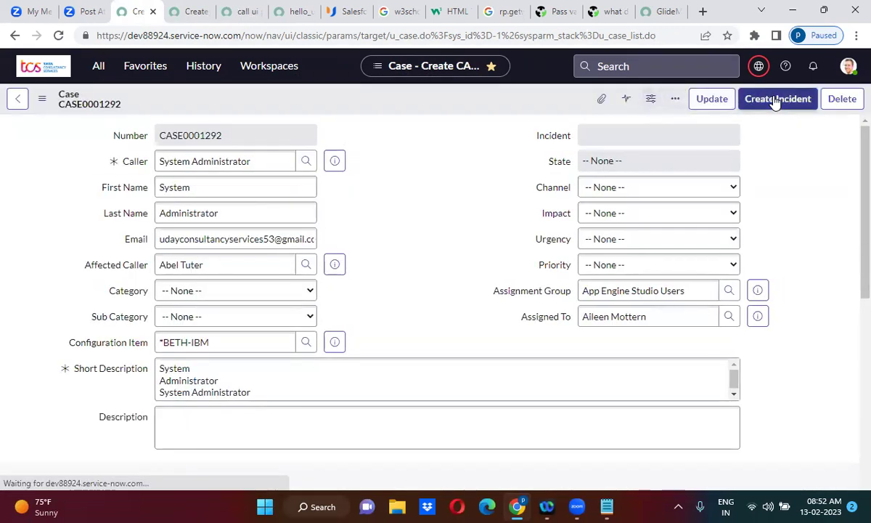
# Open the Create Incident modal from the saved case, dismiss the welcome dialog, and choose a caller for the incident
pyautogui.click(775, 102)
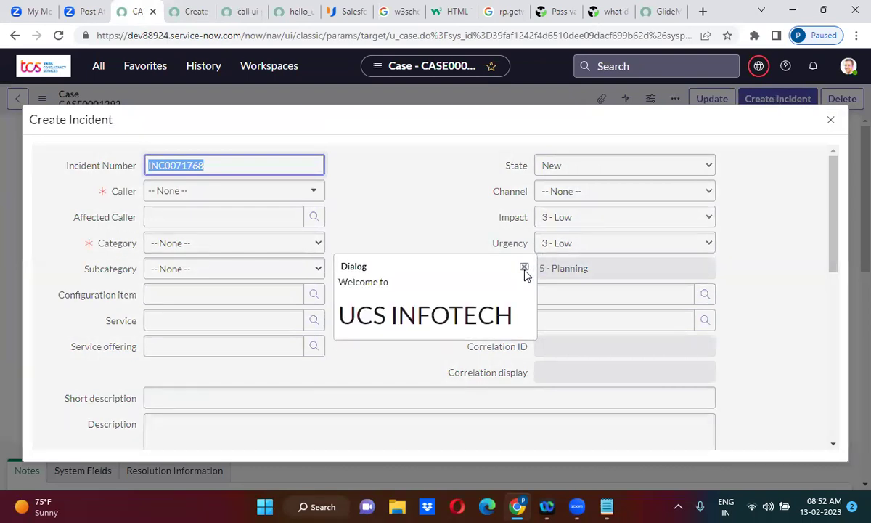
pyautogui.click(525, 268)
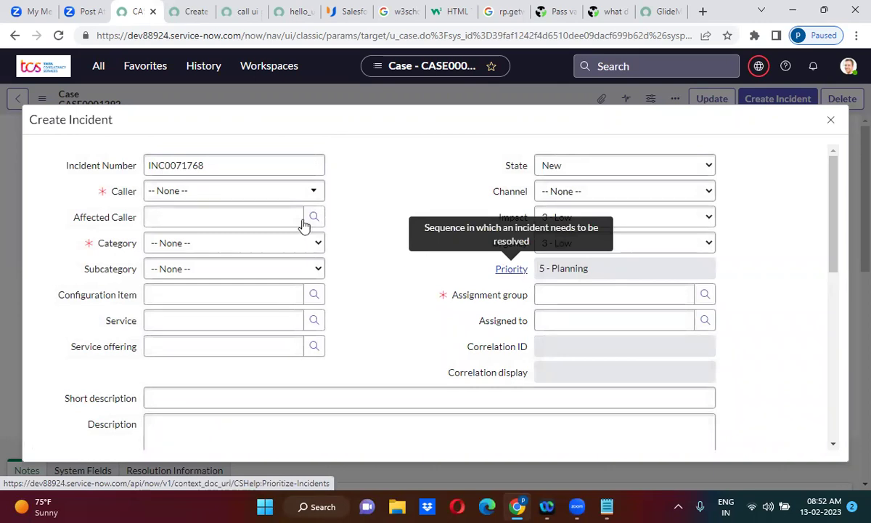
pyautogui.click(201, 193)
pyautogui.click(199, 256)
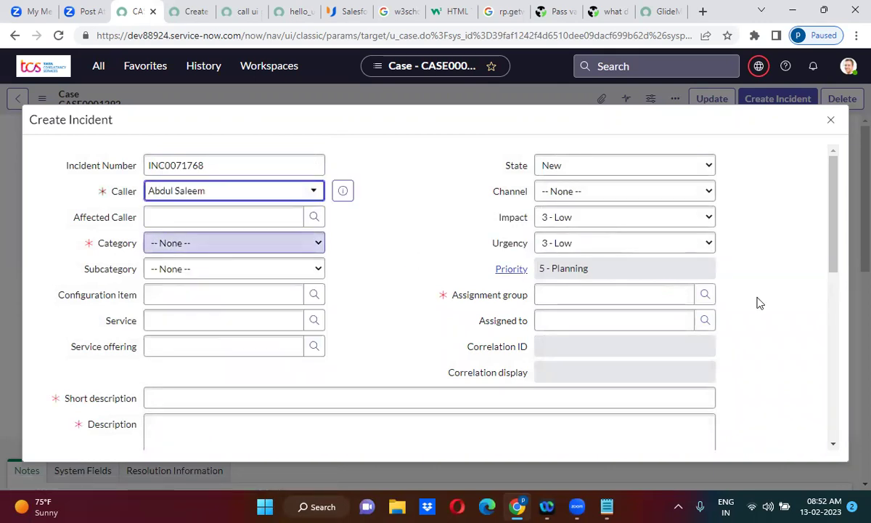
# Set the incident's category to Inquiry / Help and enter test as both the short description and the description
pyautogui.moveTo(831, 220); pyautogui.dragTo(848, 247)
pyautogui.click(171, 186)
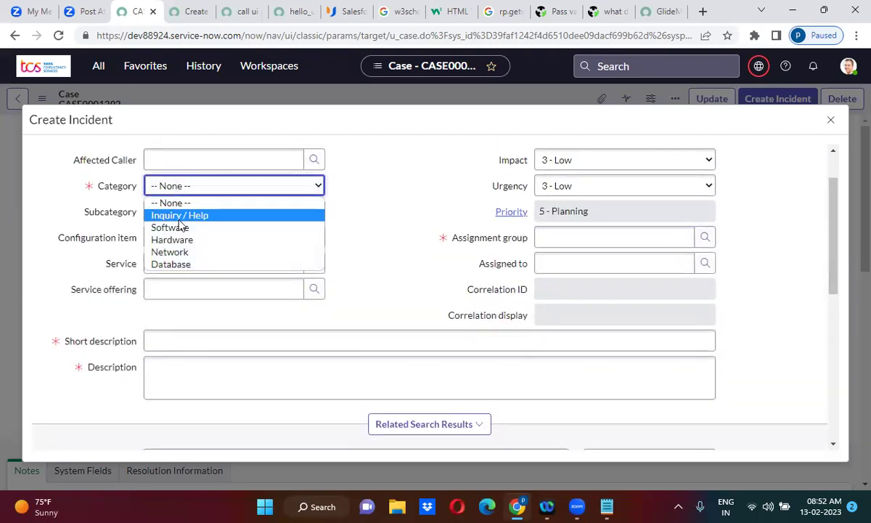
pyautogui.click(179, 215)
pyautogui.click(177, 346)
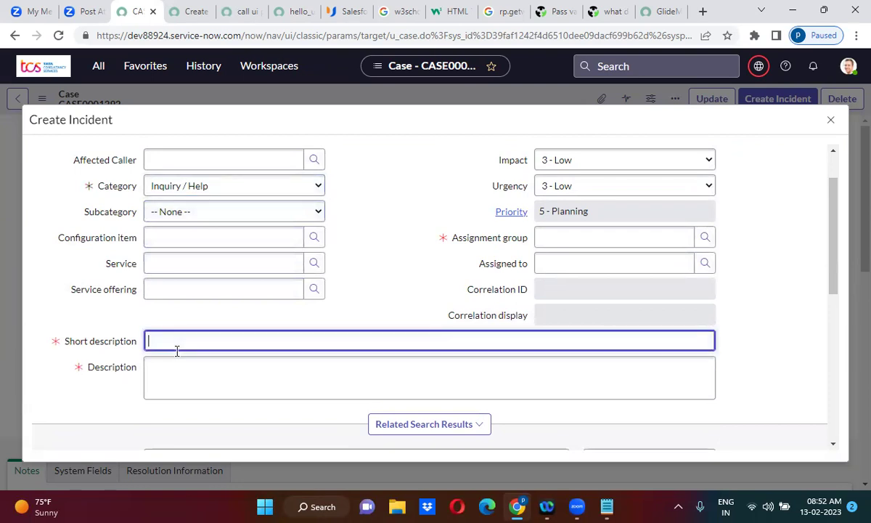
pyautogui.click(287, 385)
pyautogui.write('test')
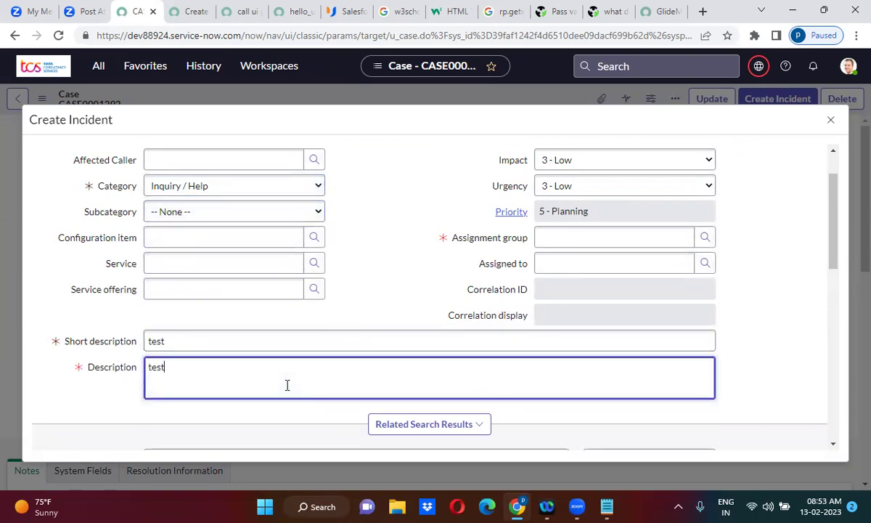
# Set the incident's assignment group to ATF Service Level Management Group and submit the incident from the modal
pyautogui.moveTo(834, 249); pyautogui.dragTo(834, 194)
pyautogui.click(570, 300)
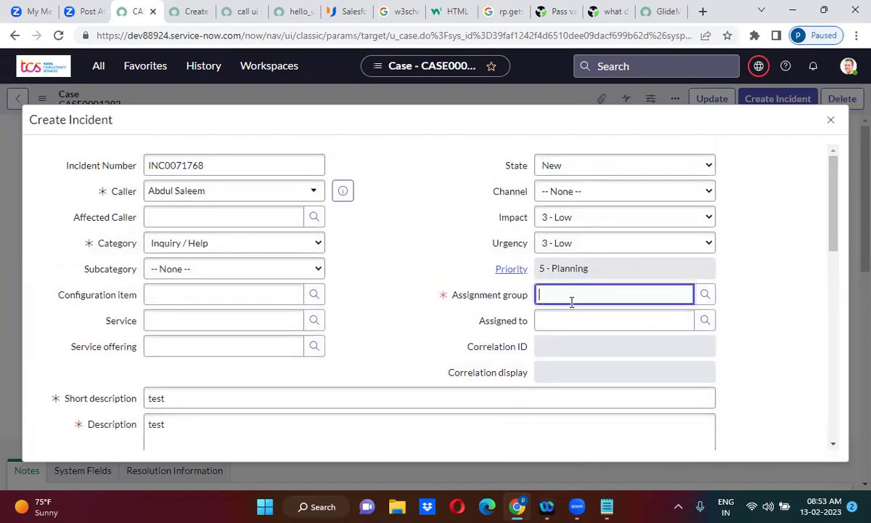
pyautogui.click(584, 340)
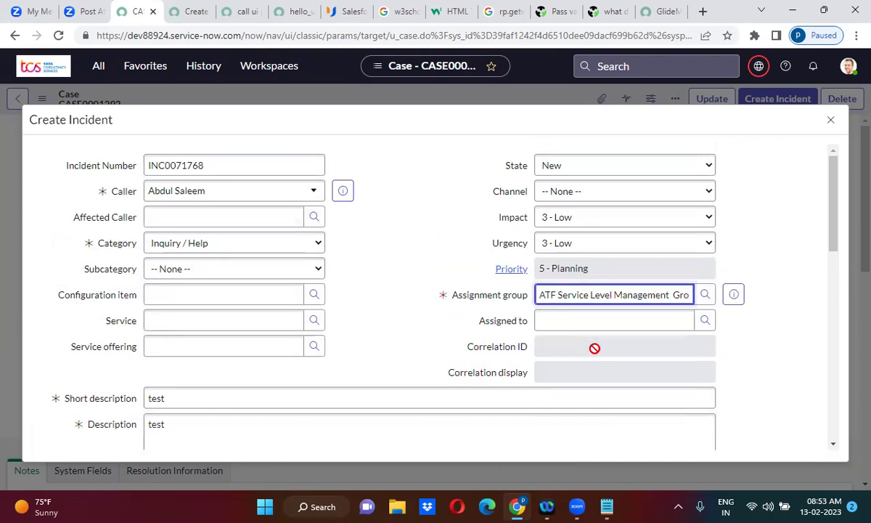
pyautogui.moveTo(833, 181); pyautogui.dragTo(828, 408)
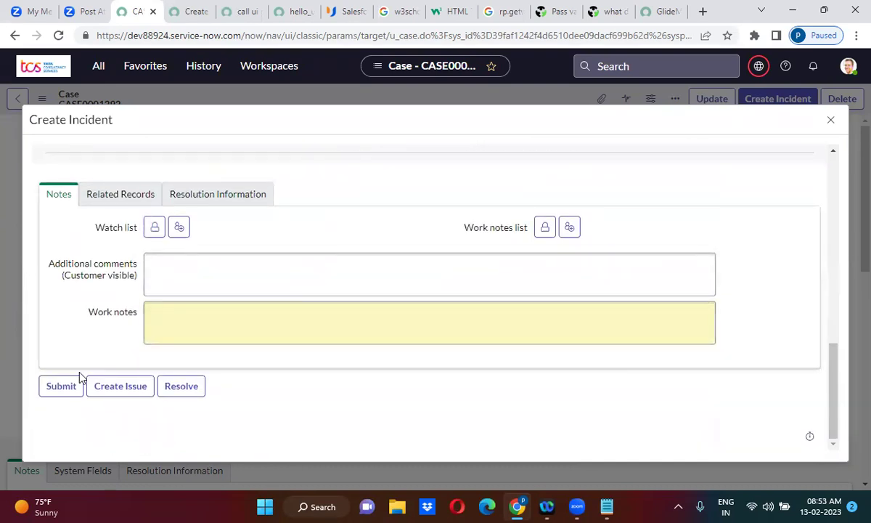
pyautogui.click(61, 386)
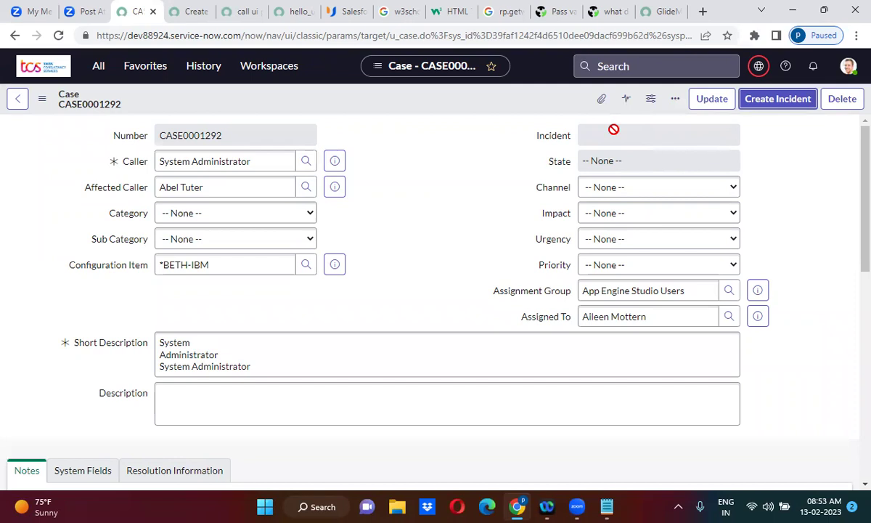
# Reopen the Create Incident modal from the case to check it, and close it without entering anything
pyautogui.click(420, 141)
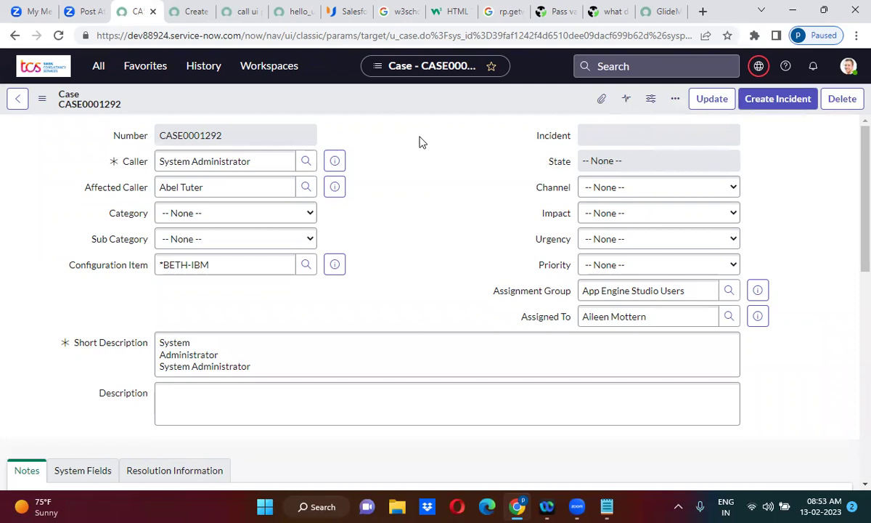
pyautogui.click(772, 98)
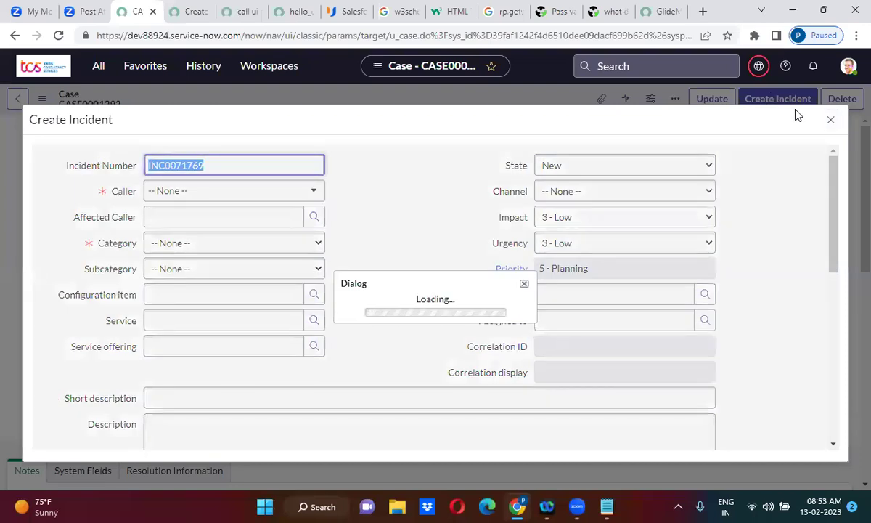
pyautogui.click(831, 120)
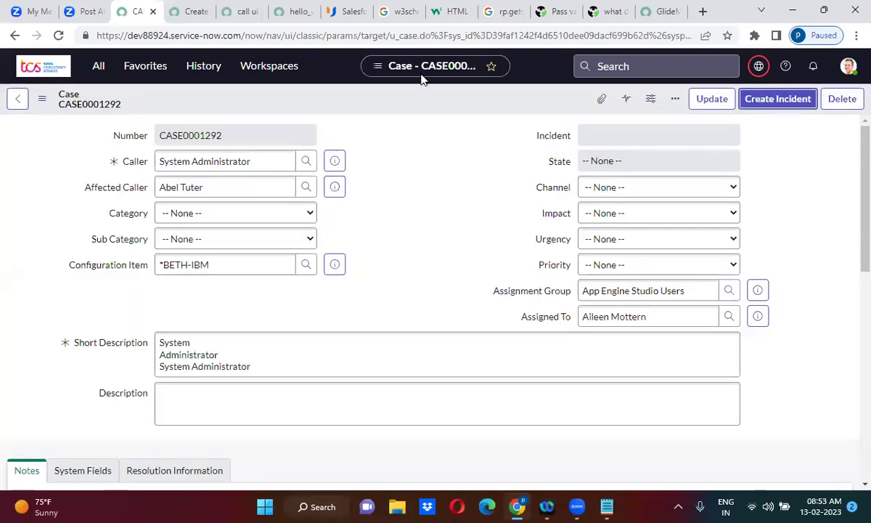
# Return to the Create Incident UI action and review its Onclick value, condition and createIncident() script
pyautogui.click(242, 12)
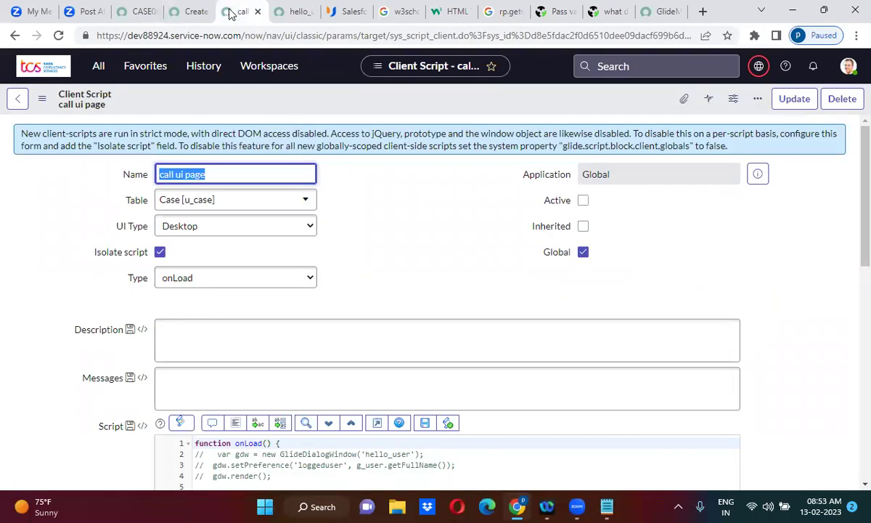
pyautogui.click(182, 11)
pyautogui.scroll(-2, 390, 289)
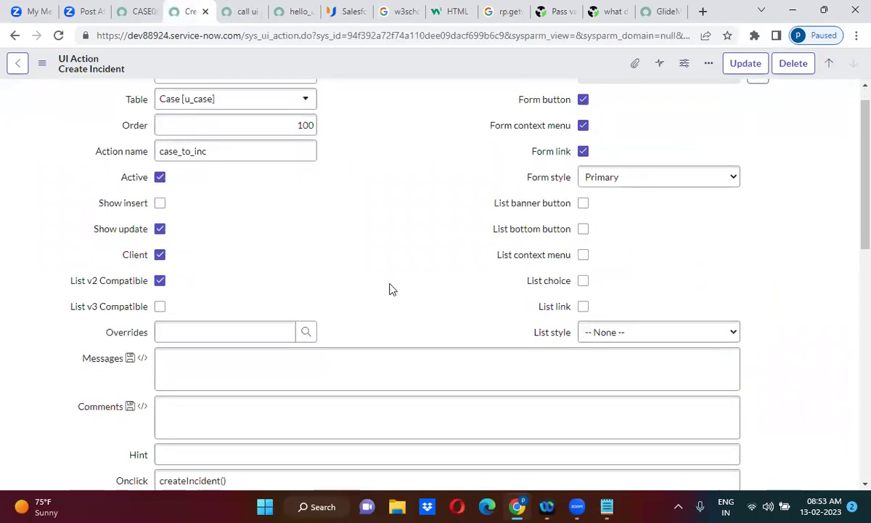
pyautogui.scroll(-4, 389, 290)
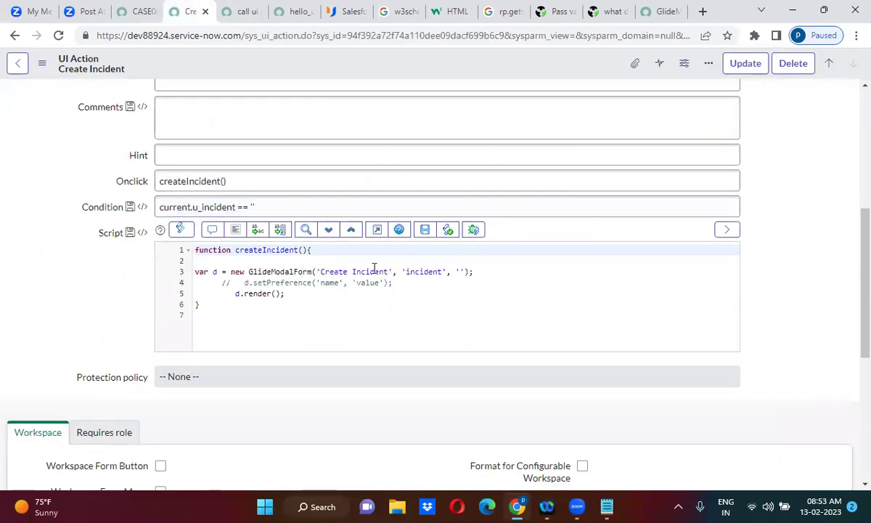